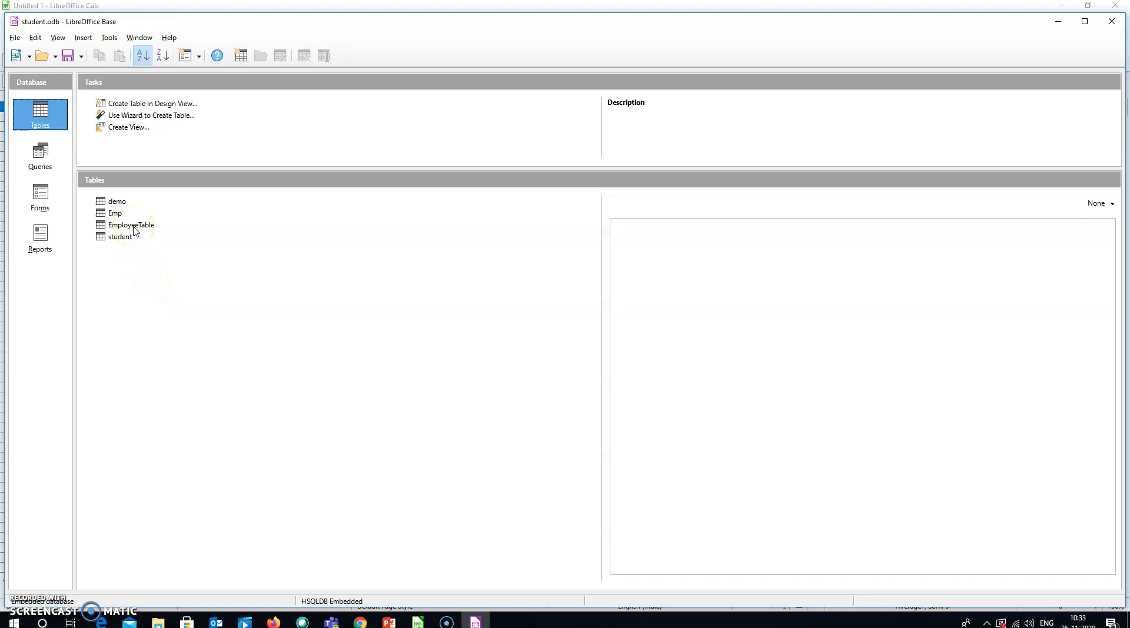
Open EmployeeTable and start a new record with ID 6 and the next employee ID in empid.
left_click(133, 225)
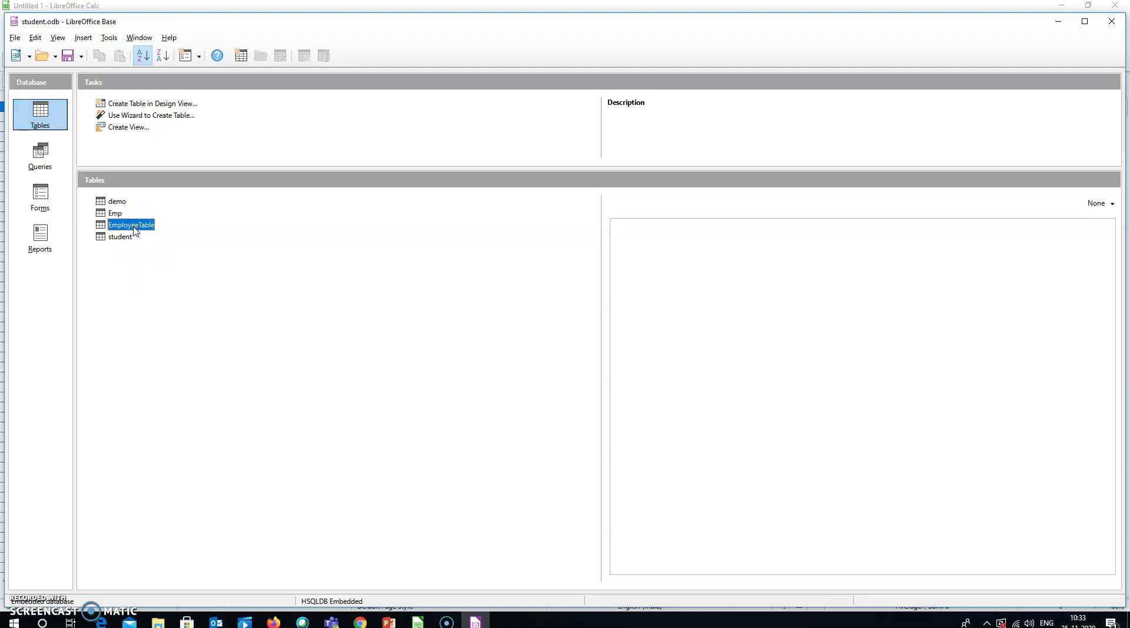
double_click(133, 226)
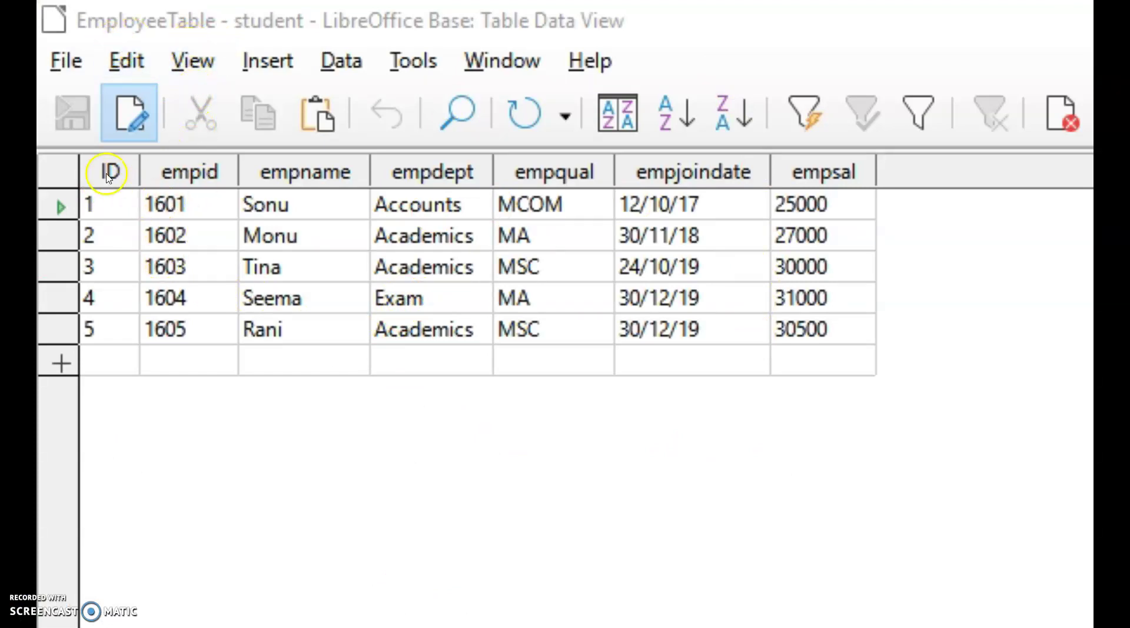
left_click(102, 359)
type("6")
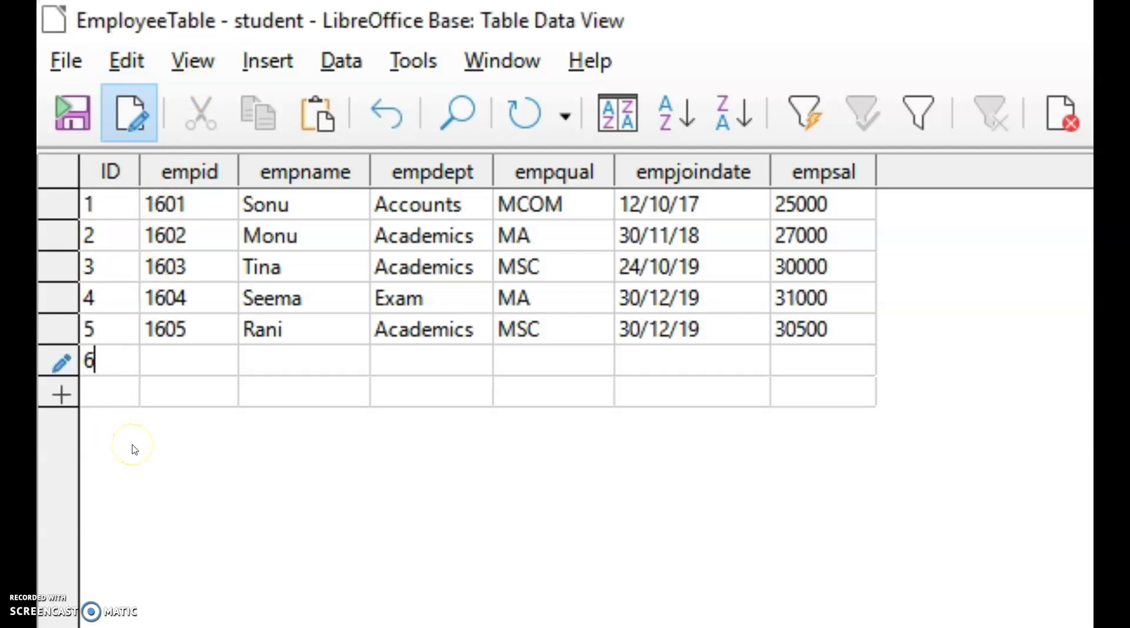
left_click(159, 361)
type("1606")
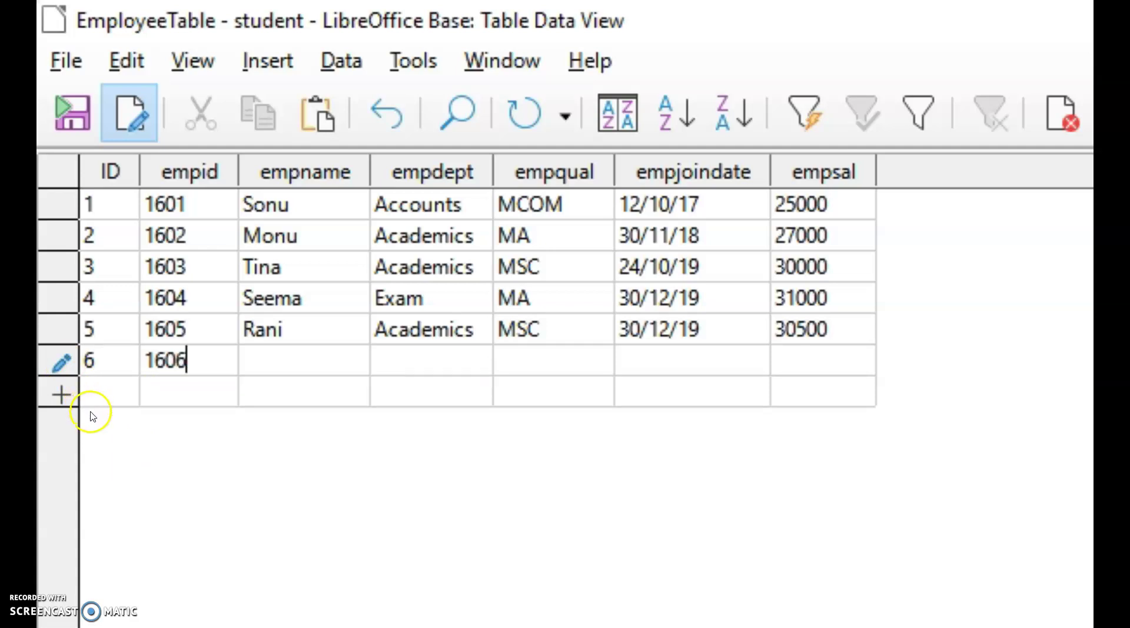
Enter the employee's first name, capitalised, in the new record's empname field.
left_click(320, 355)
type("deepa")
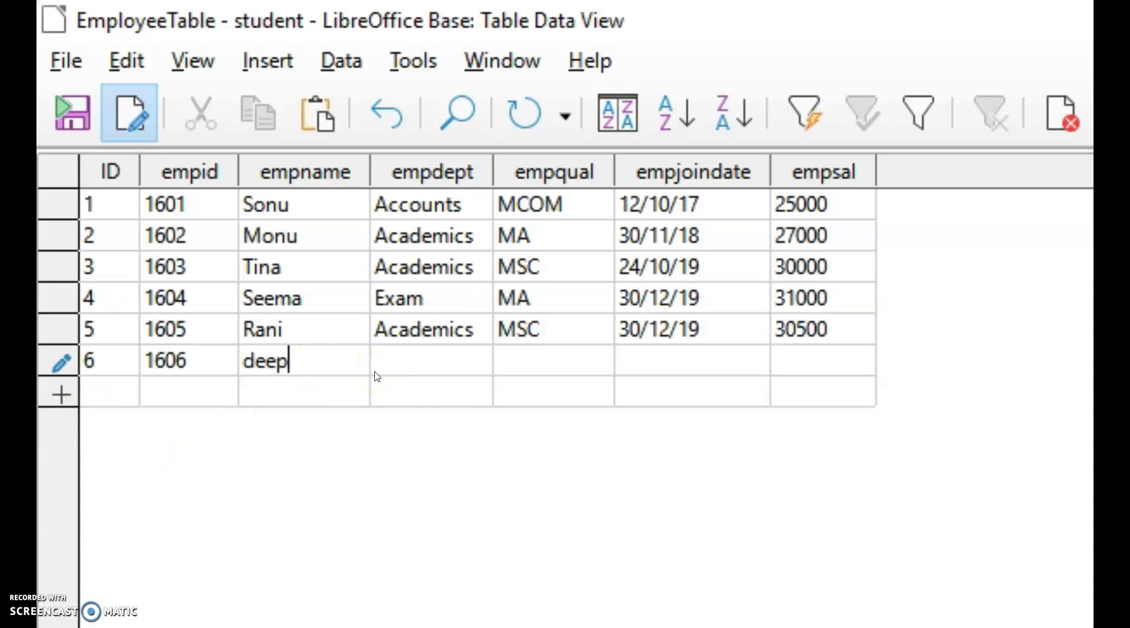
key("BackSpace")
key("BackSpace")
key("BackSpace")
type("epa")
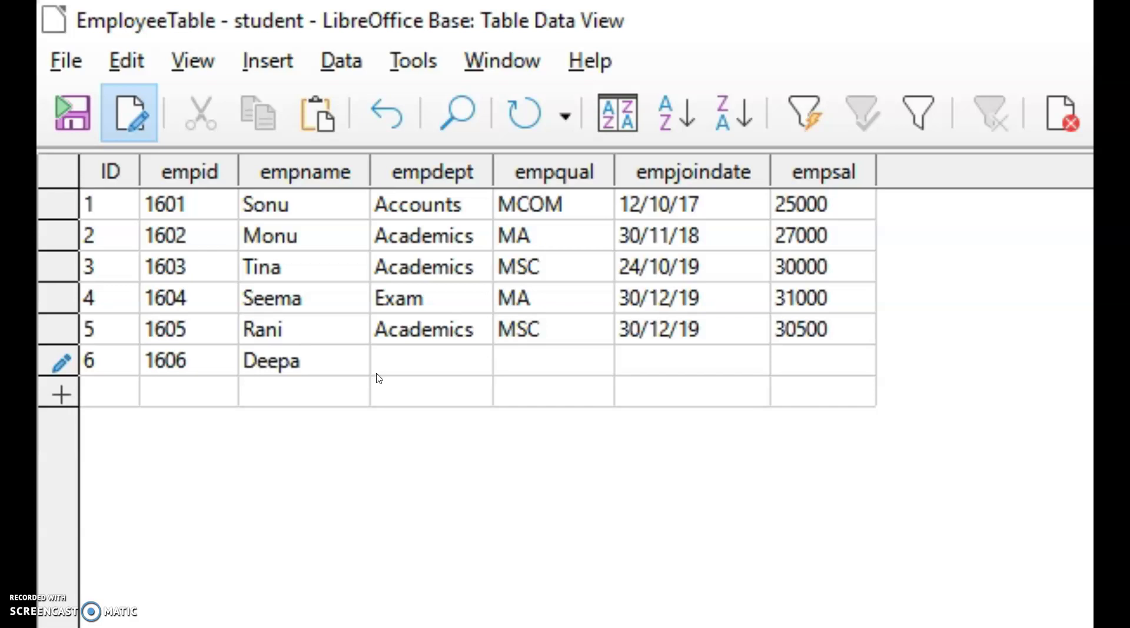
Set the new record's empdept to Exam and its empqual to MCOM.
left_click(418, 365)
type("Ea")
type("xam")
left_click(549, 362)
type("M")
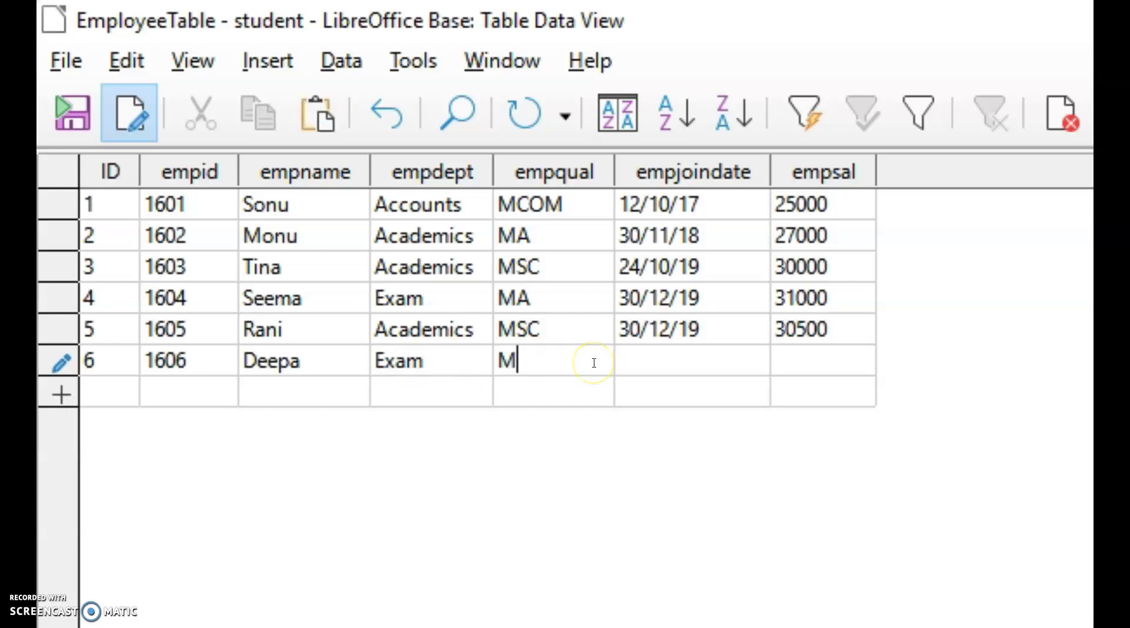
type("COM")
Copy the joining date 30/12/19 from record 4 into the empjoindate field of record 6.
left_click(641, 364)
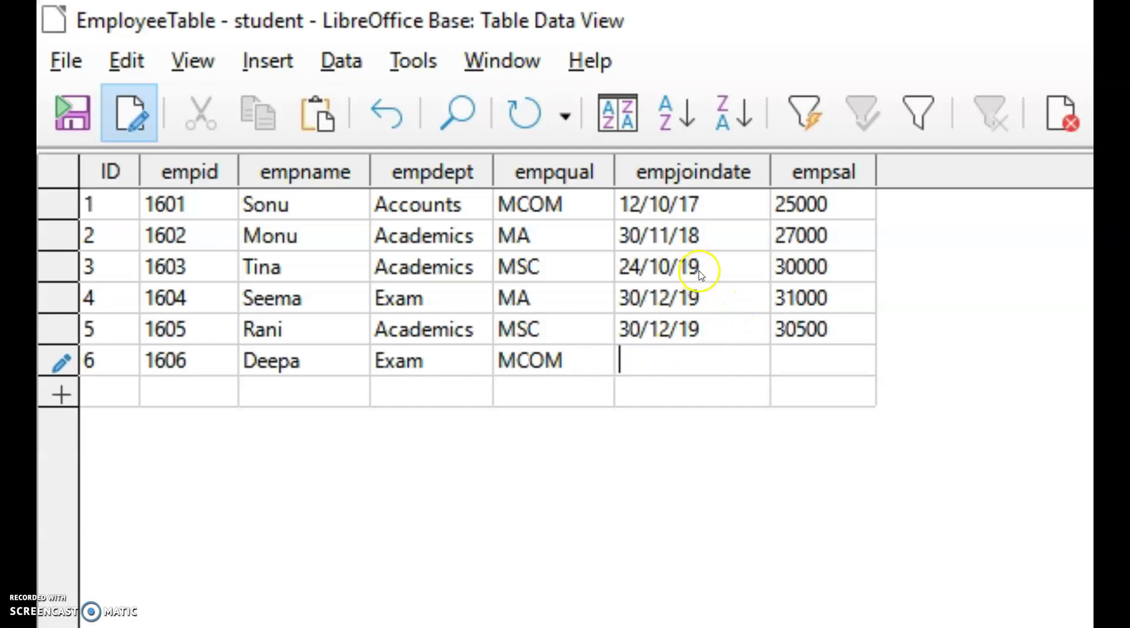
left_click(720, 299)
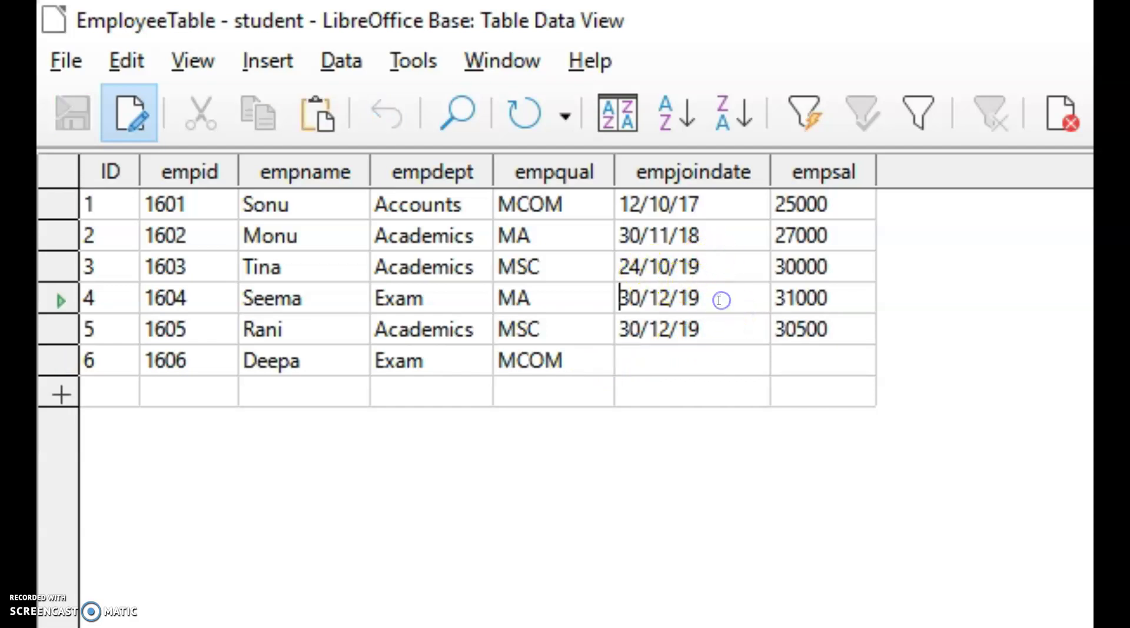
left_click_drag(719, 299, 591, 318)
key("ctrl+c")
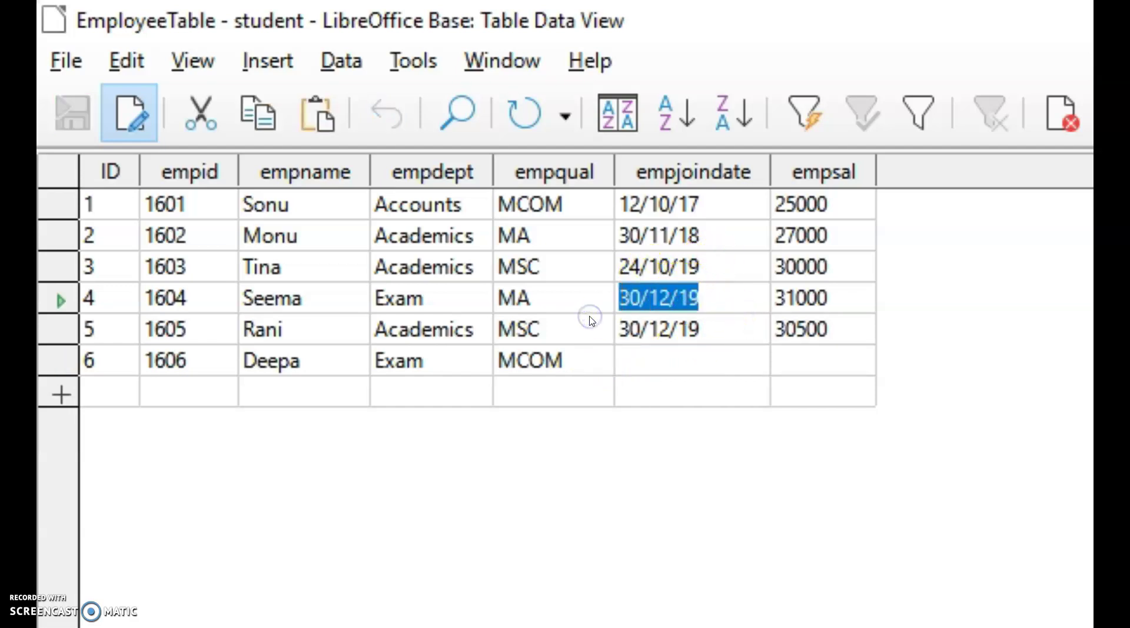
left_click(635, 357)
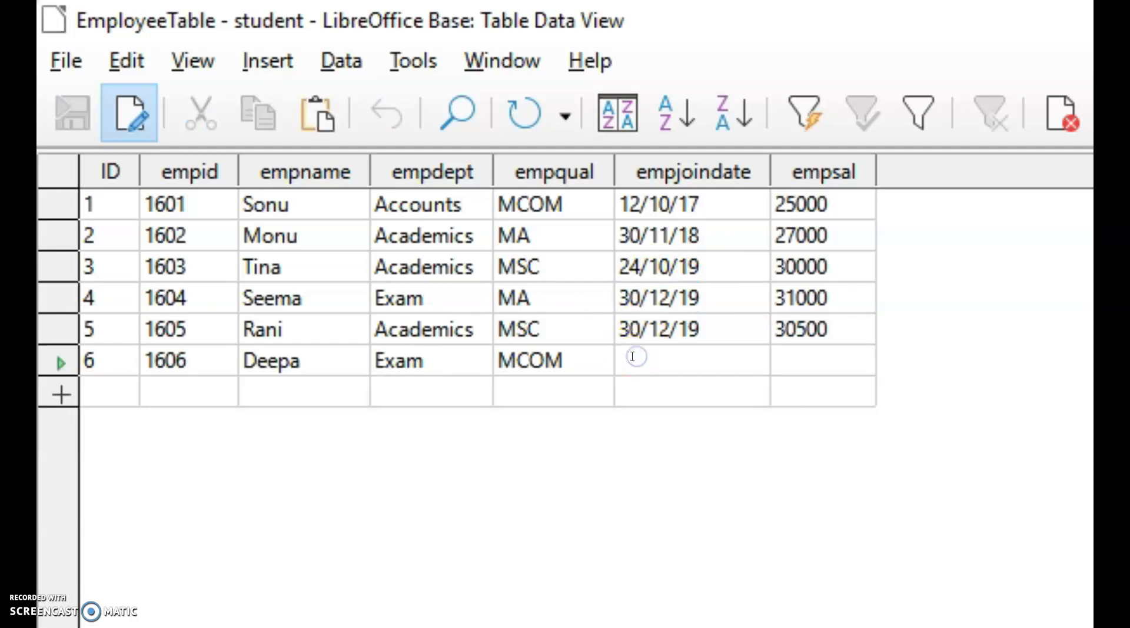
key("ctrl+v")
Set record 6's empsal to 30000 and return to the main database window.
left_click(798, 367)
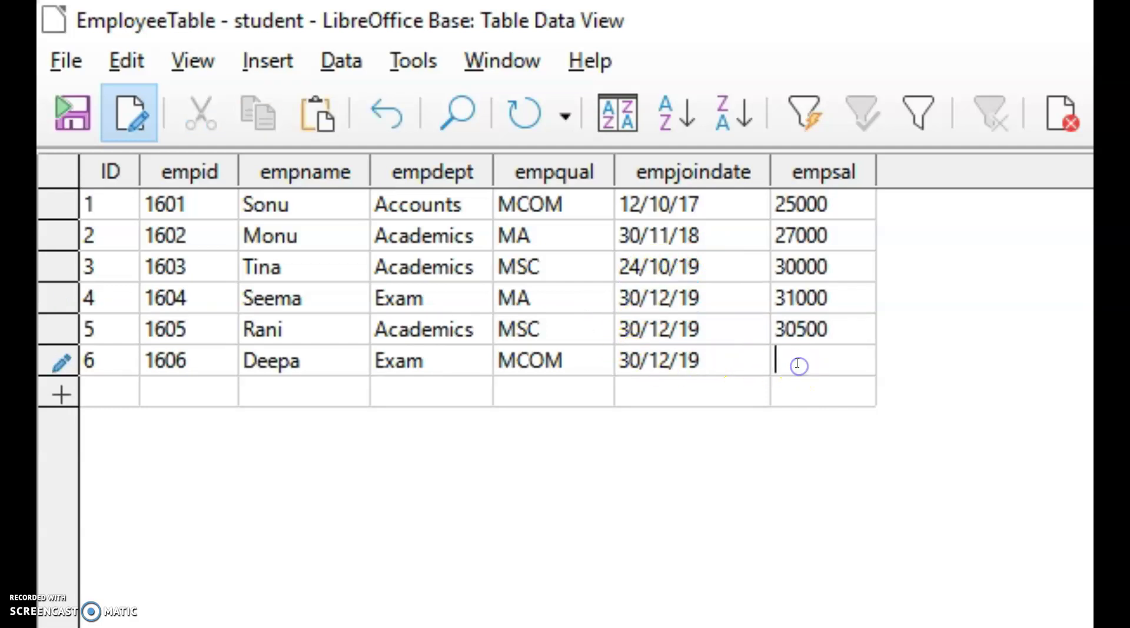
type("30000")
left_click(201, 475)
left_click(550, 317)
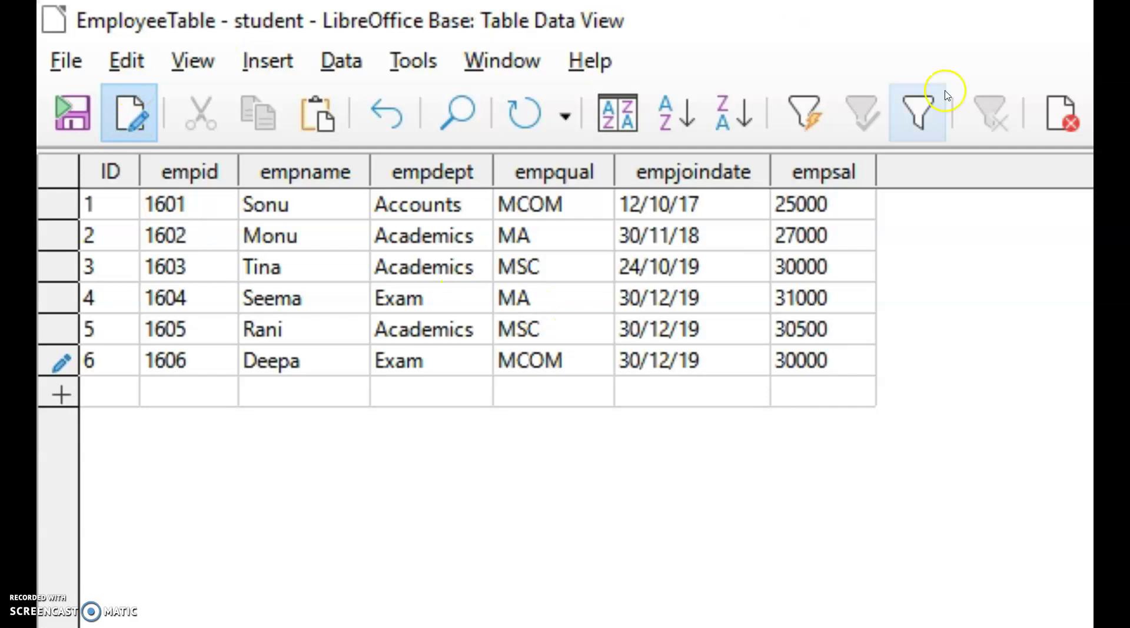
left_click(788, 144)
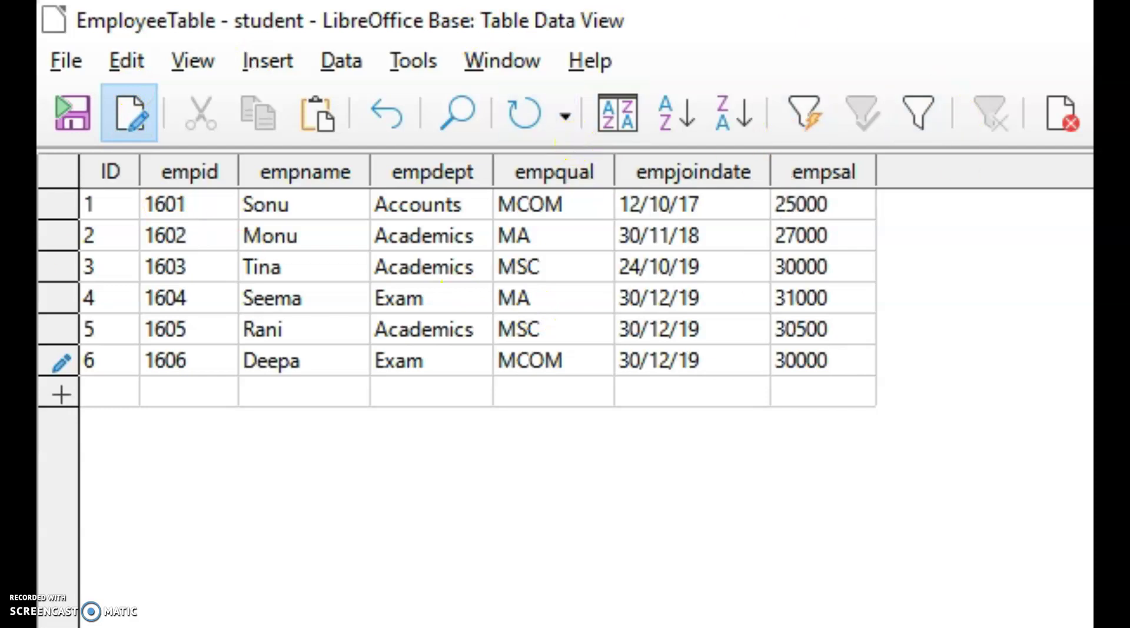
key("ctrl+w")
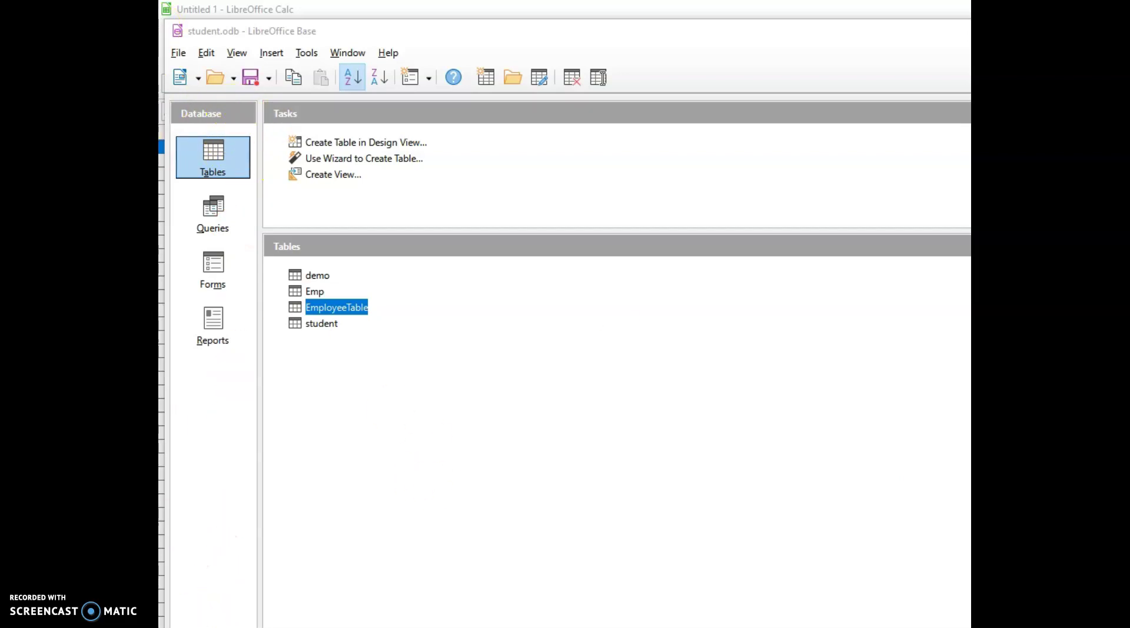
Create a new query in Design View and add EmployeeTable as its source table.
left_click(213, 220)
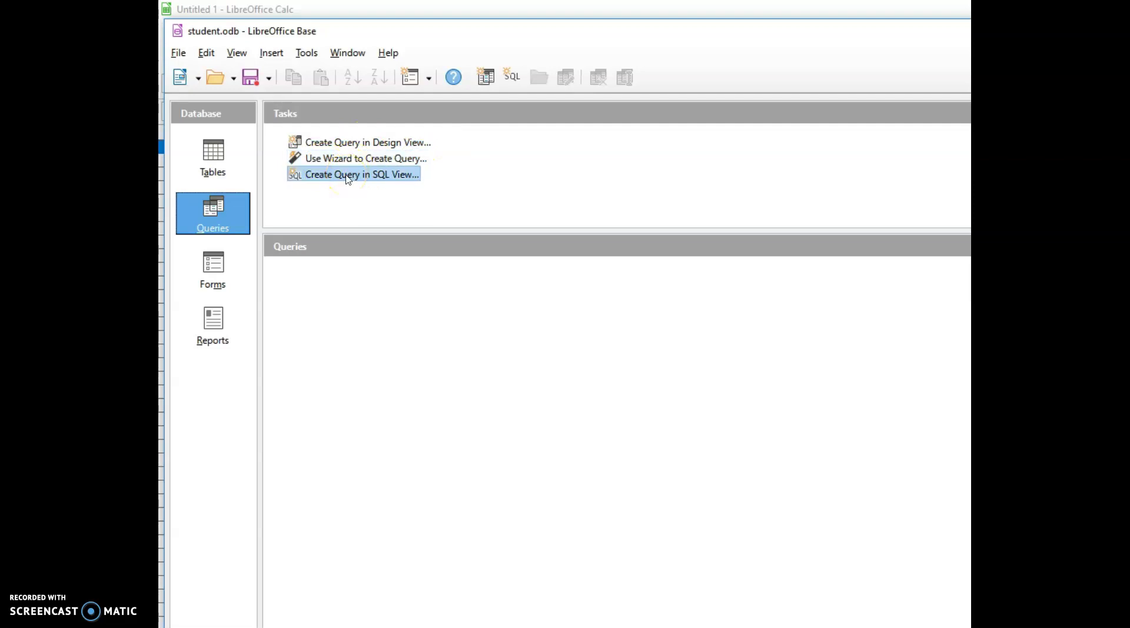
left_click(347, 157)
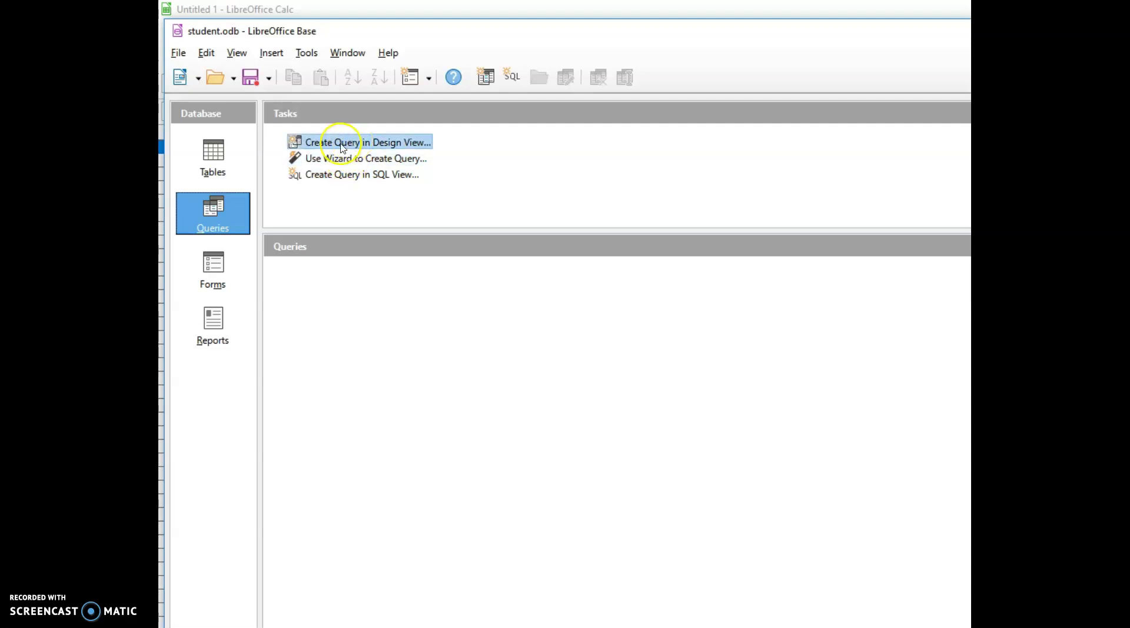
double_click(343, 147)
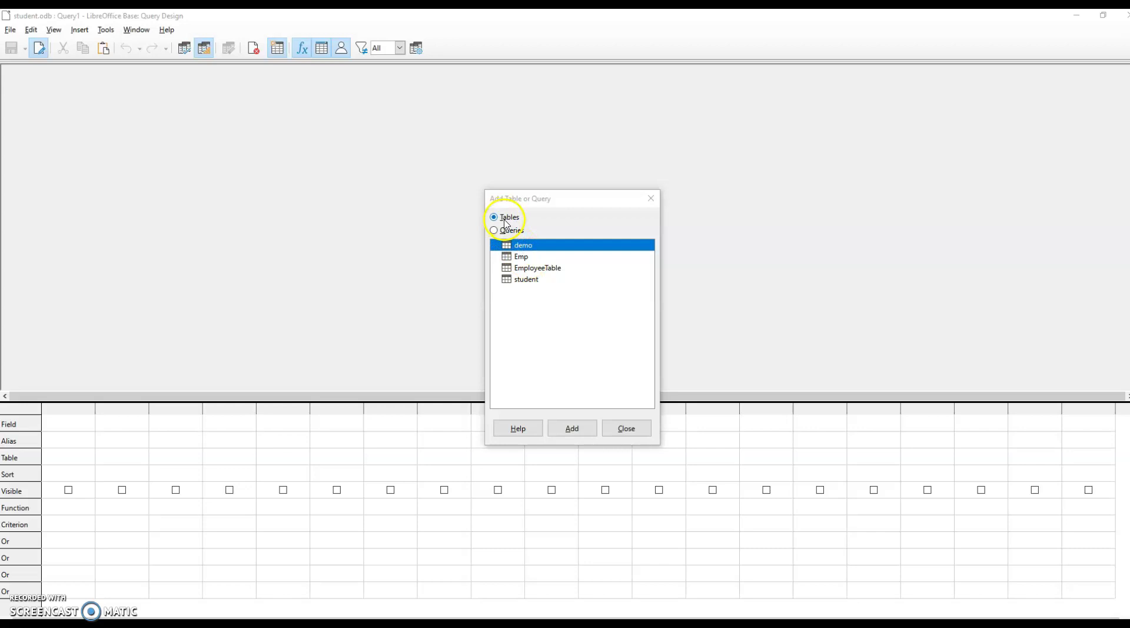
left_click(541, 269)
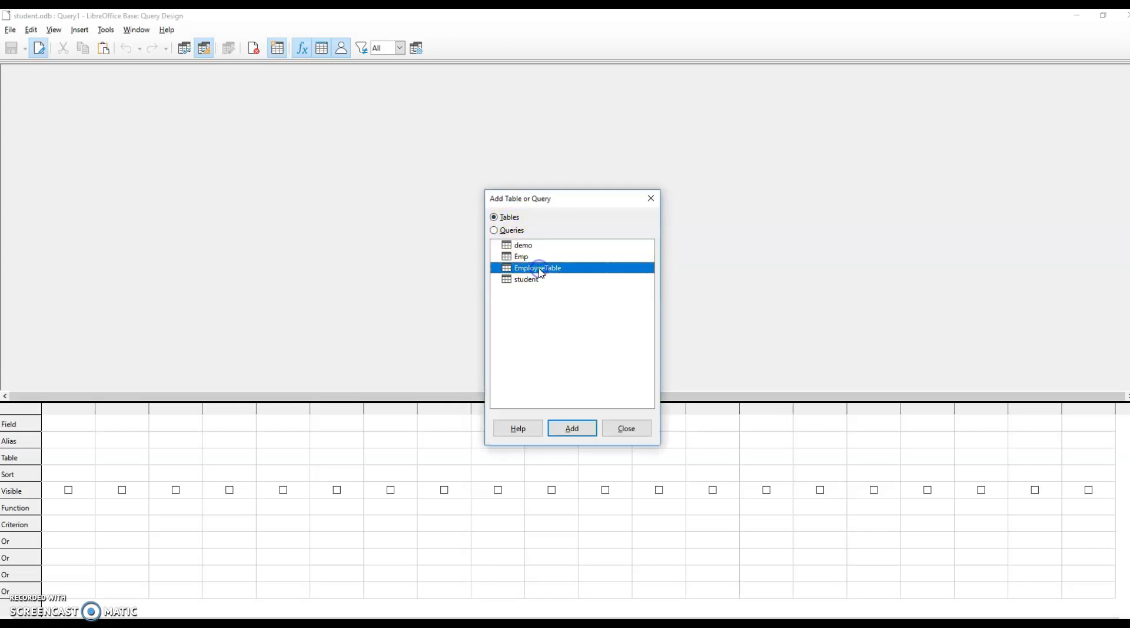
left_click(581, 432)
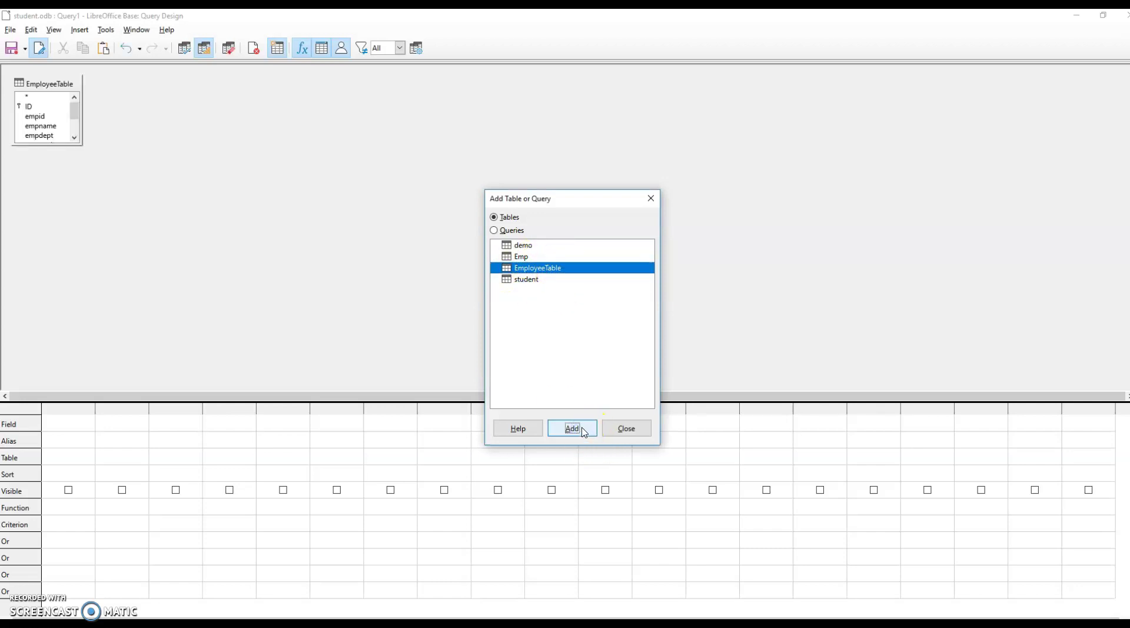
left_click(623, 432)
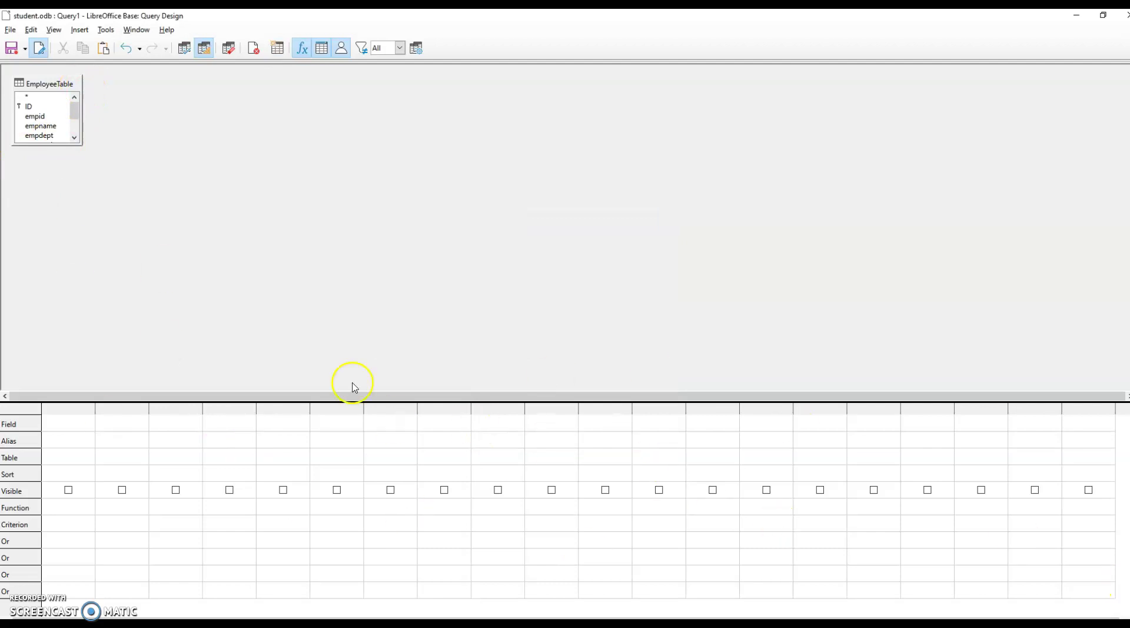
Set the first query column's field to EmployeeTable.* and run the query.
double_click(74, 137)
left_click(72, 117)
left_click_drag(72, 116, 74, 106)
left_click(70, 425)
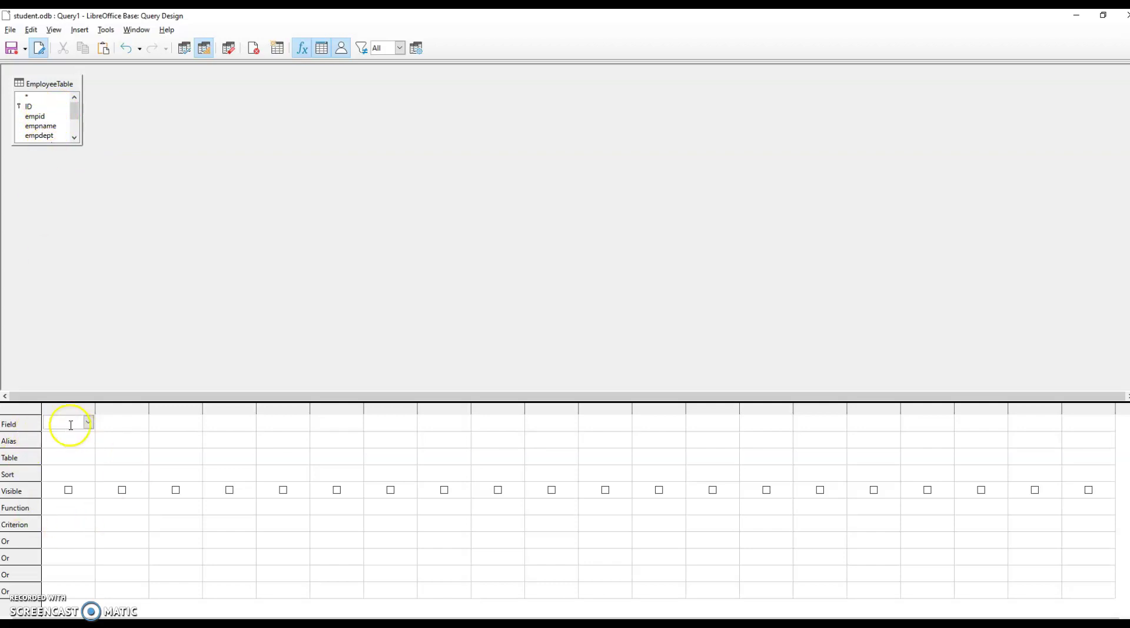
left_click(89, 422)
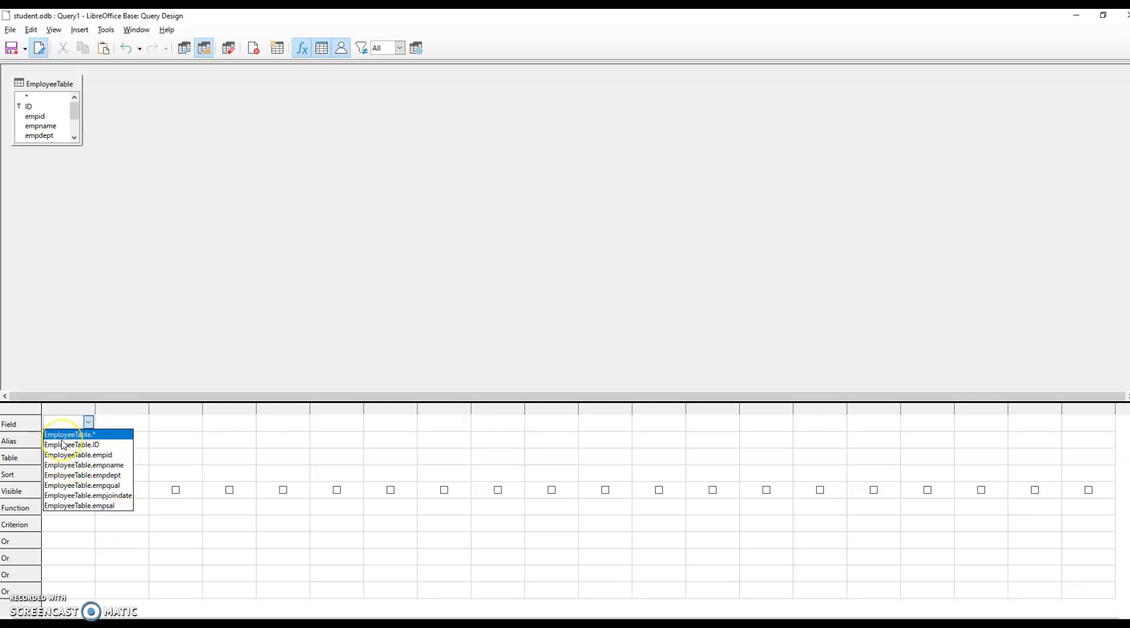
left_click(101, 439)
left_click(77, 435)
left_click(88, 422)
left_click(90, 435)
left_click(30, 426)
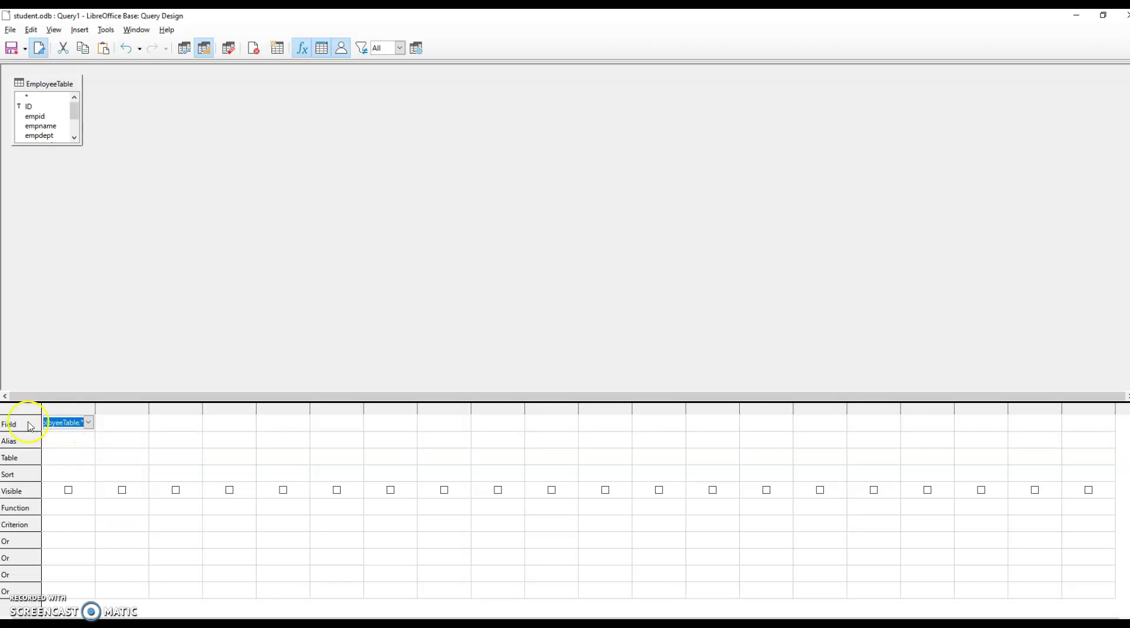
left_click(184, 53)
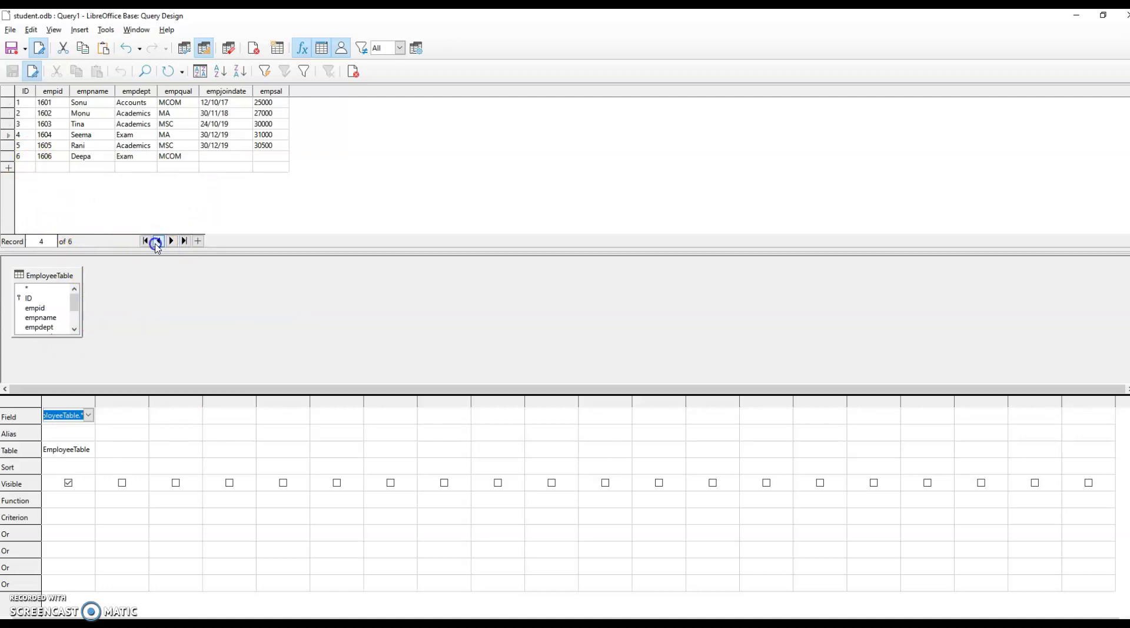
Add EmployeeTable.ID as the second query field and rerun the query.
left_click(116, 416)
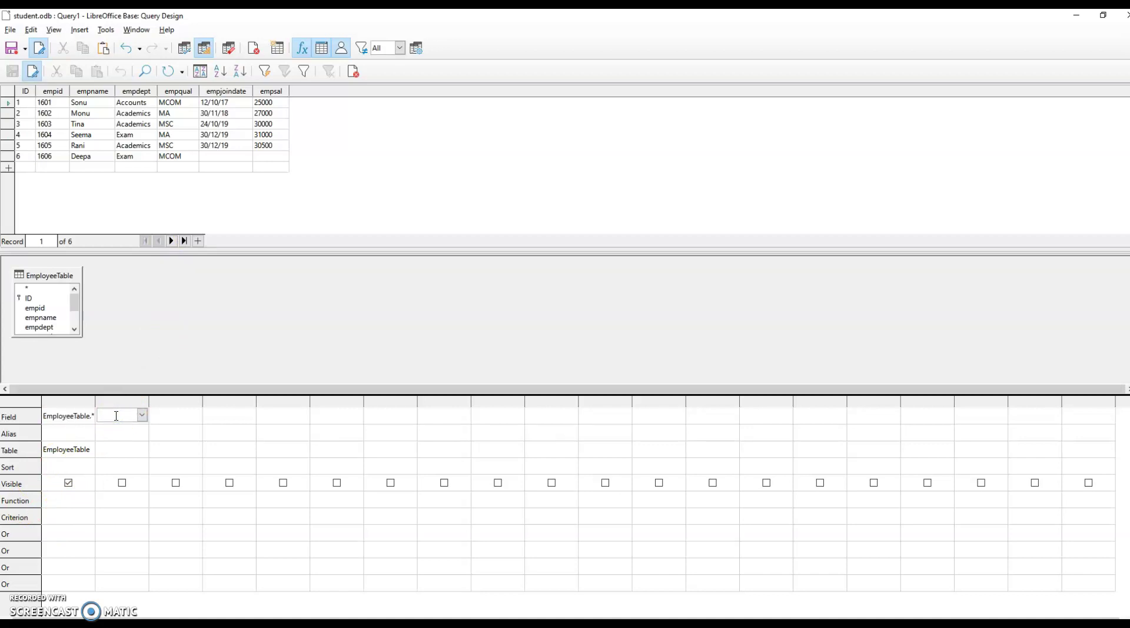
left_click(90, 422)
left_click(116, 416)
left_click(144, 416)
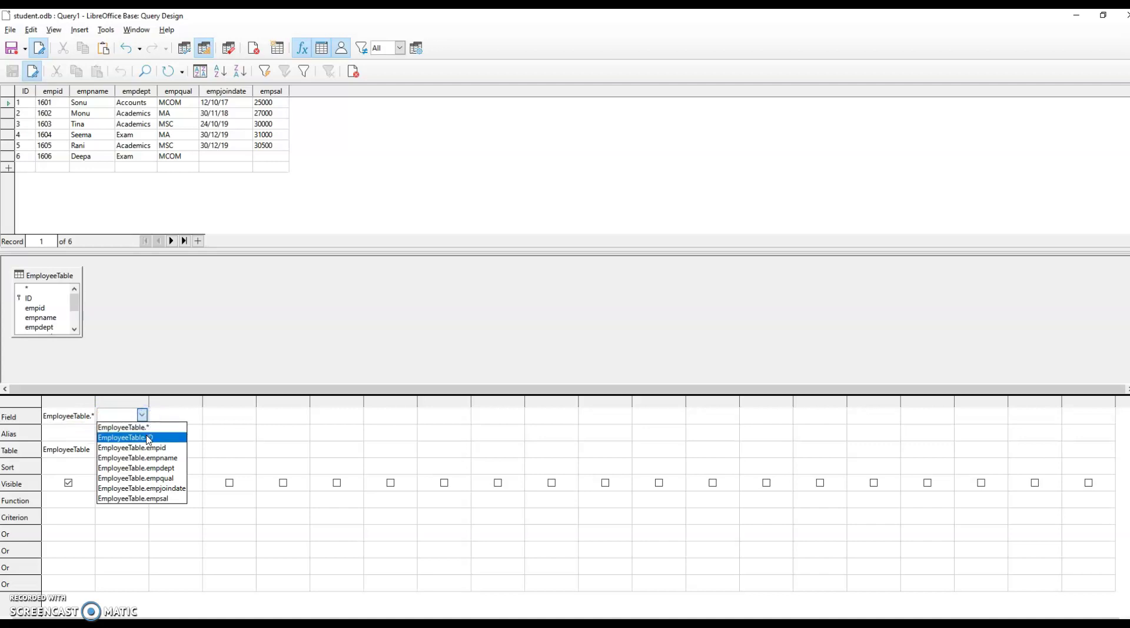
left_click(147, 437)
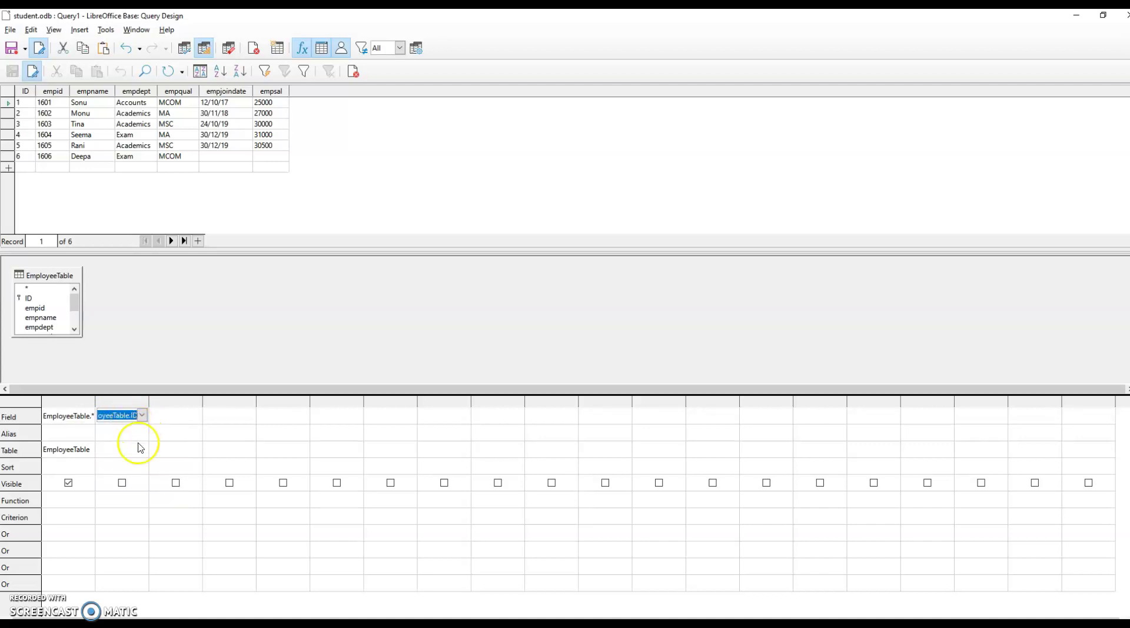
left_click(121, 450)
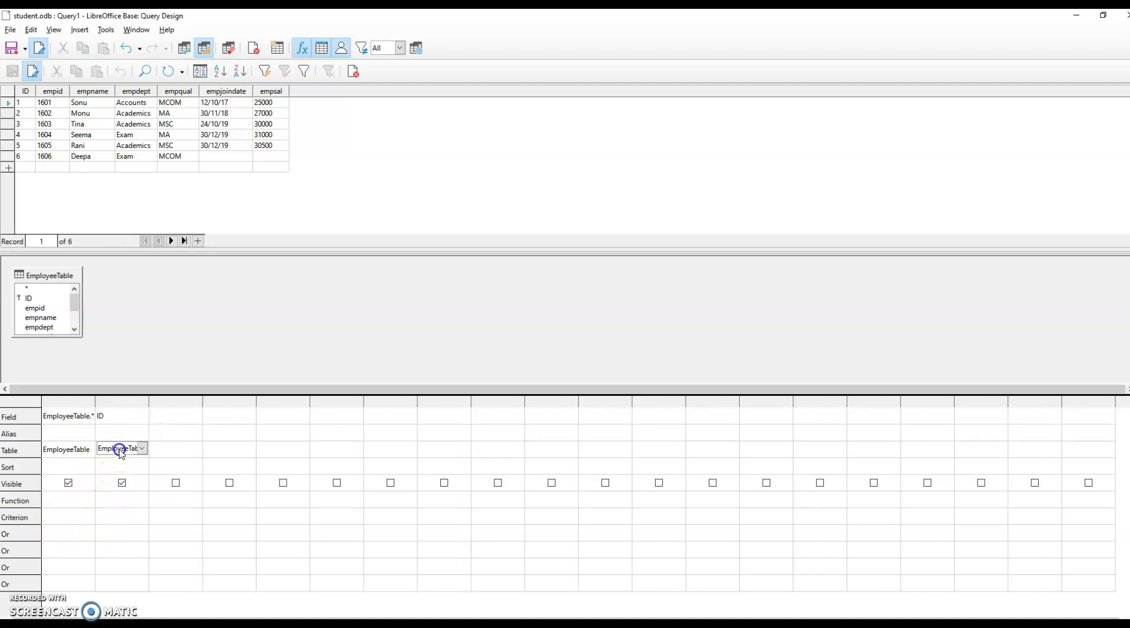
left_click(98, 504)
left_click(183, 49)
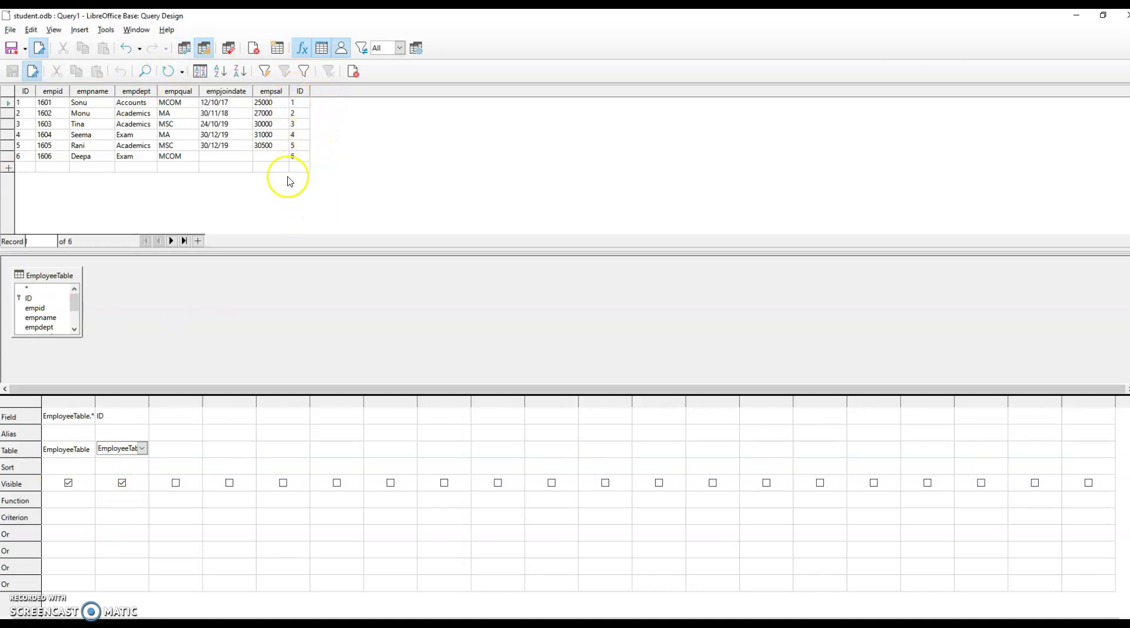
Run the query with only the ID column visible, and again with only the EmployeeTable.* column visible.
left_click(69, 483)
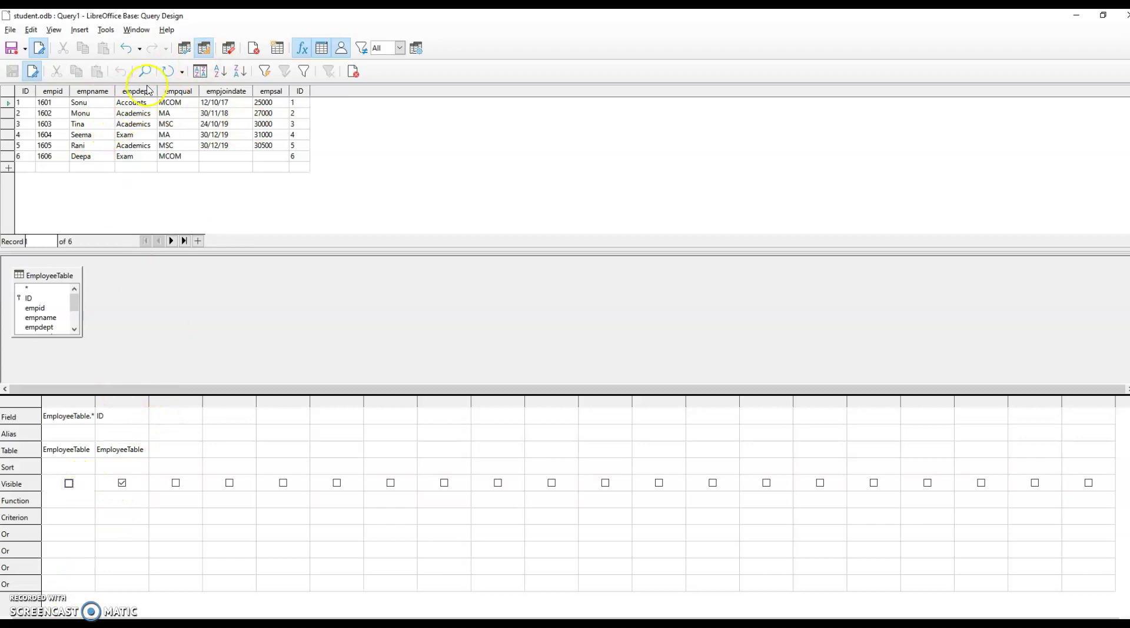
left_click(184, 48)
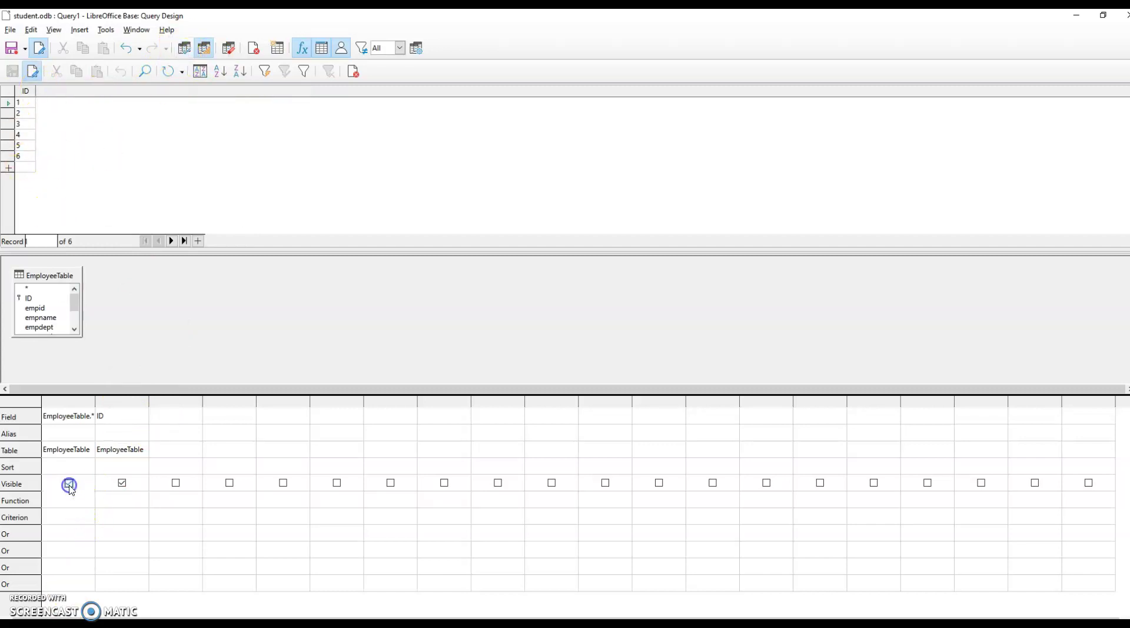
left_click(123, 483)
left_click(186, 49)
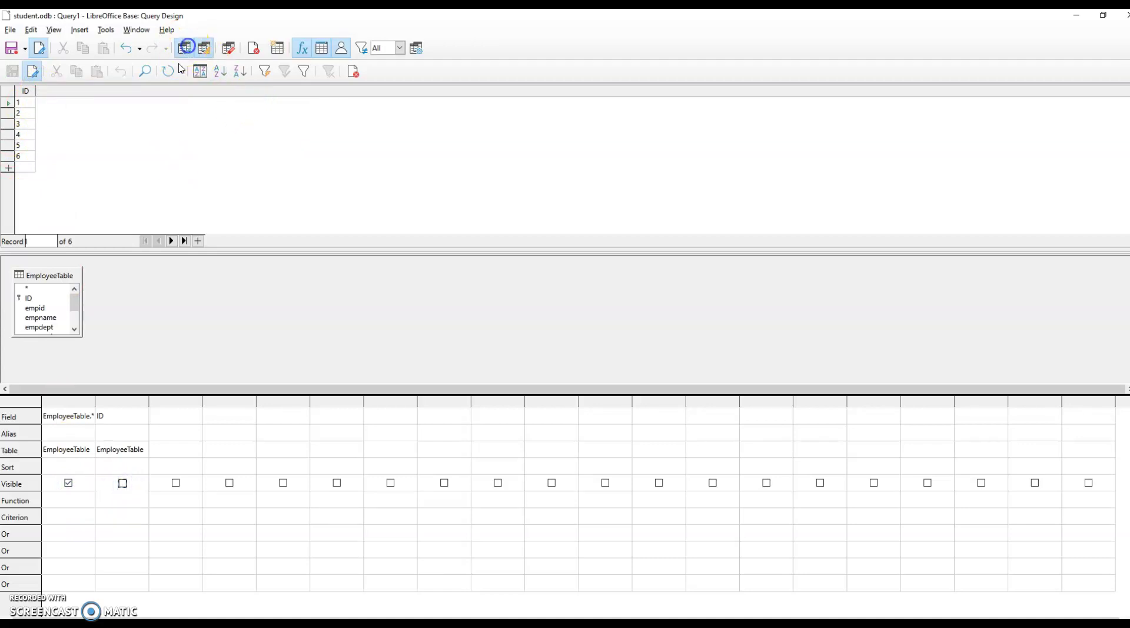
Hide the EmployeeTable.* column and set the third query column's field to EmployeeTable.empid.
left_click(68, 483)
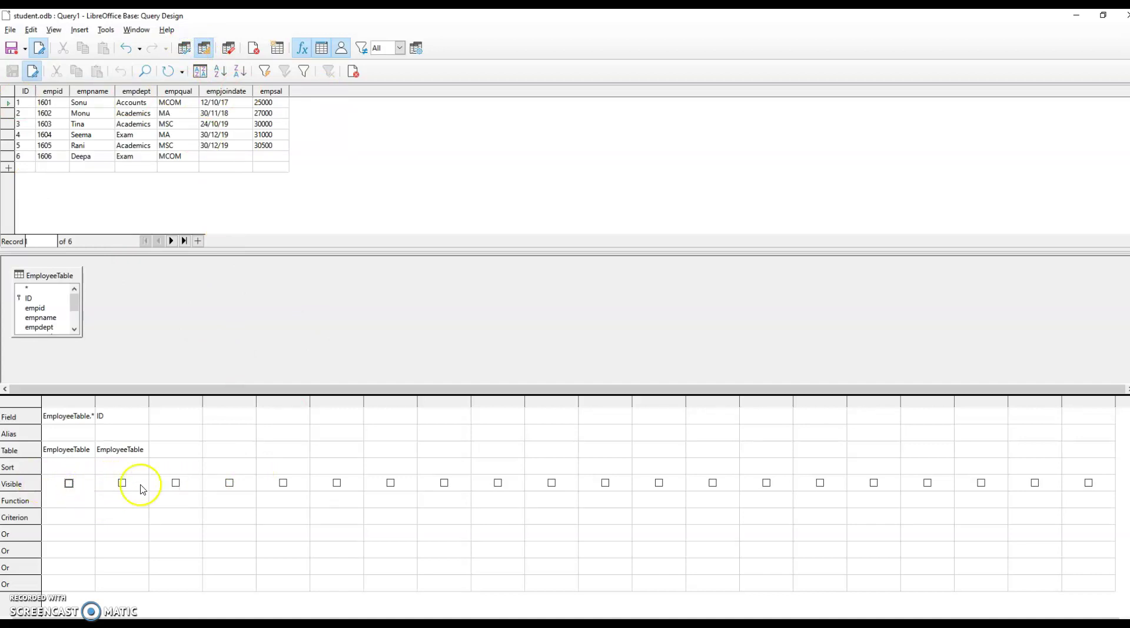
left_click(195, 420)
left_click(198, 416)
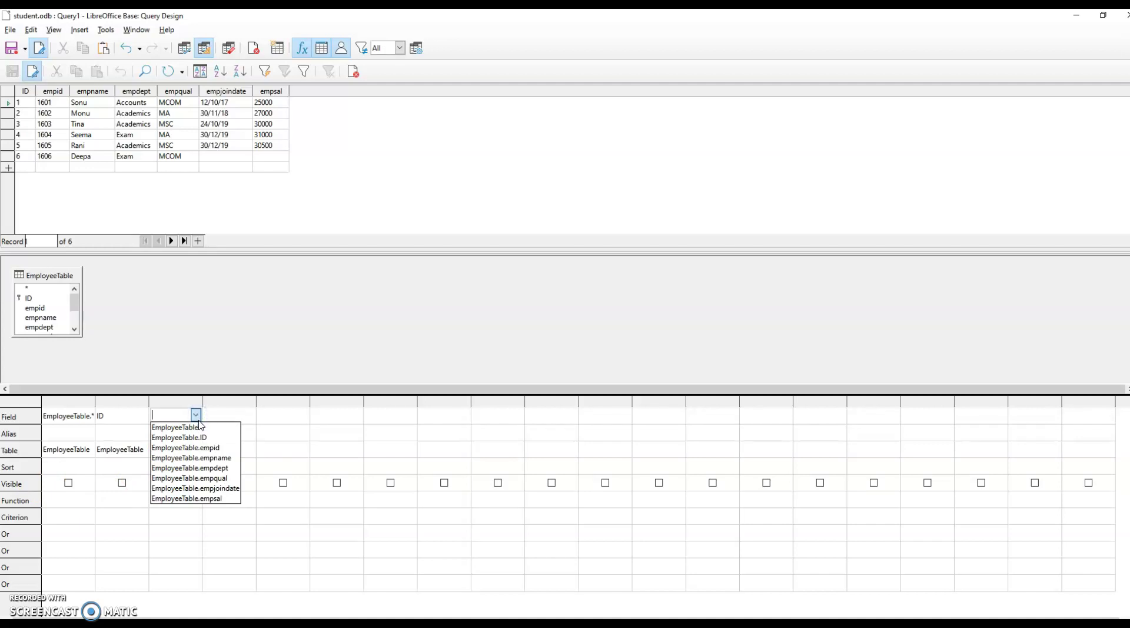
left_click(213, 449)
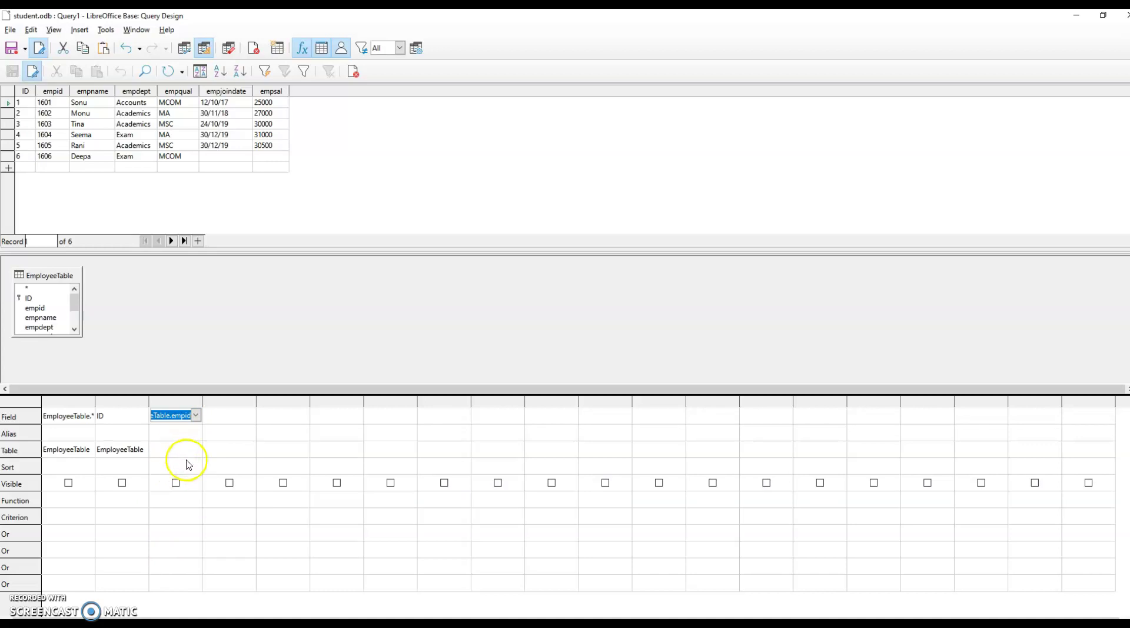
Set the empid column's sort order to descending.
left_click(186, 456)
left_click(187, 469)
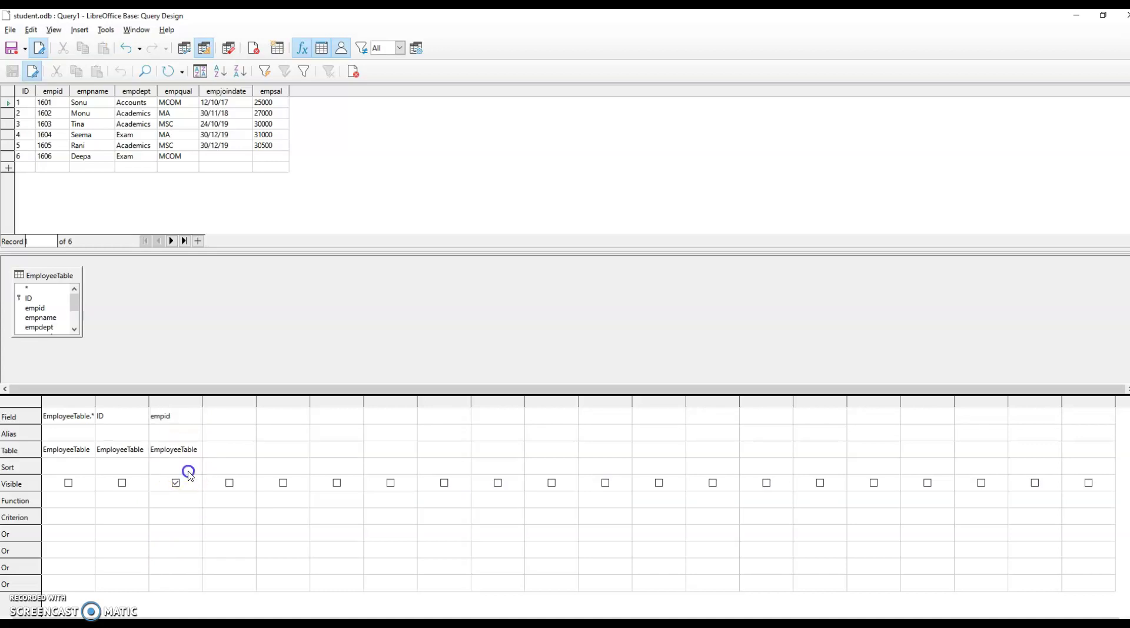
left_click(196, 466)
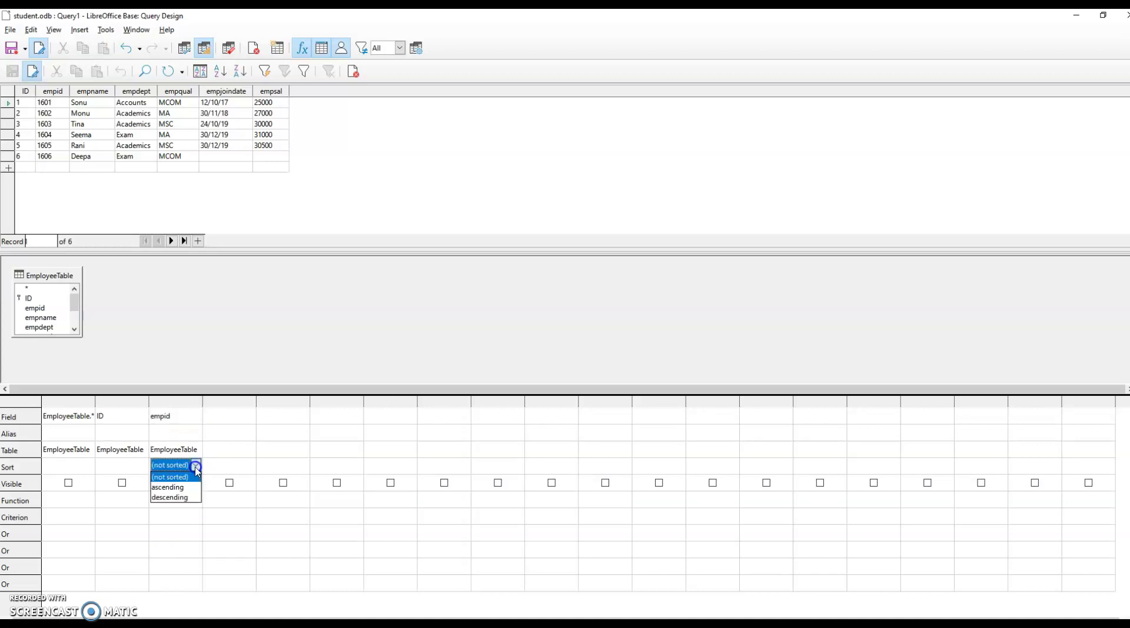
left_click(190, 498)
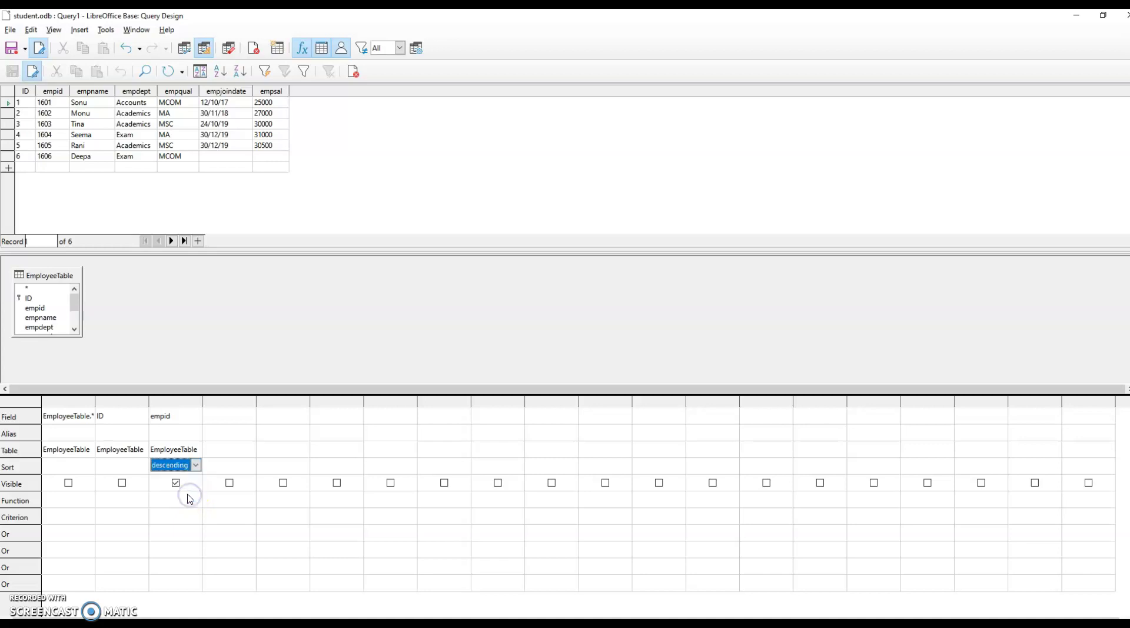
Make the ID and EmployeeTable.* columns visible alongside empid and run the query.
left_click(123, 483)
left_click(121, 484)
left_click(68, 483)
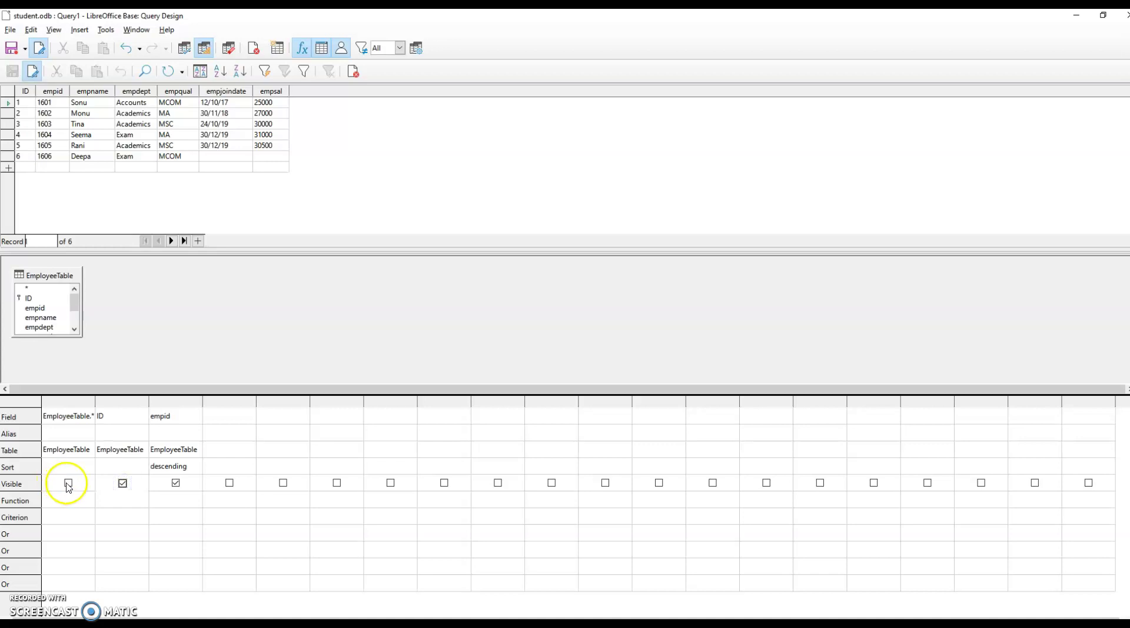
left_click(185, 48)
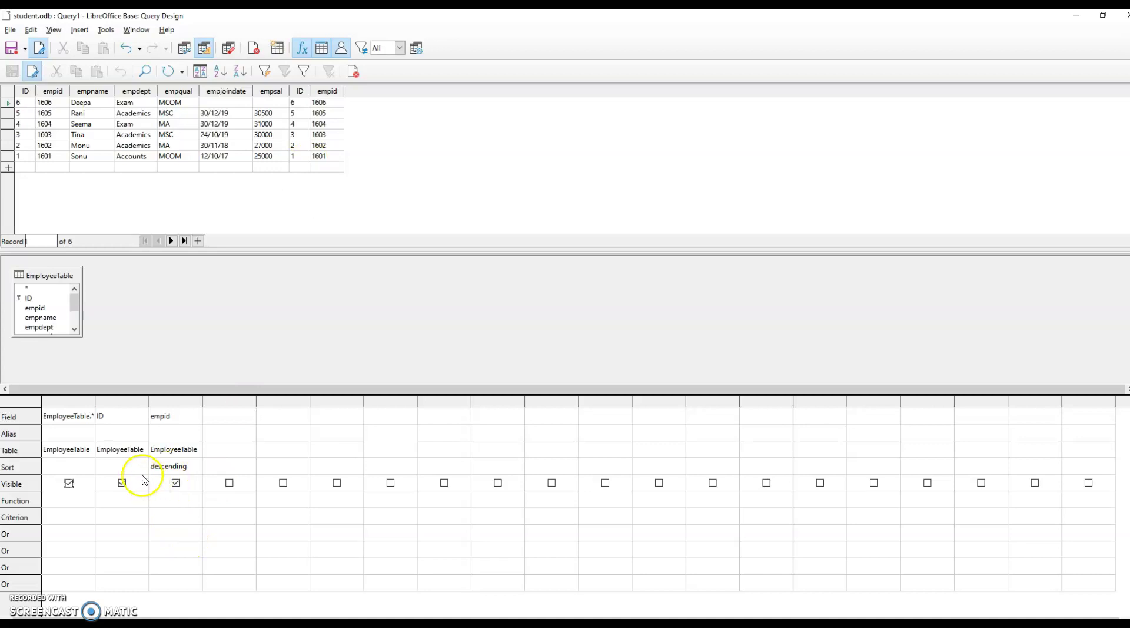
Hide the ID and EmployeeTable.* columns and rerun the query with only empid visible.
left_click(122, 482)
left_click(68, 484)
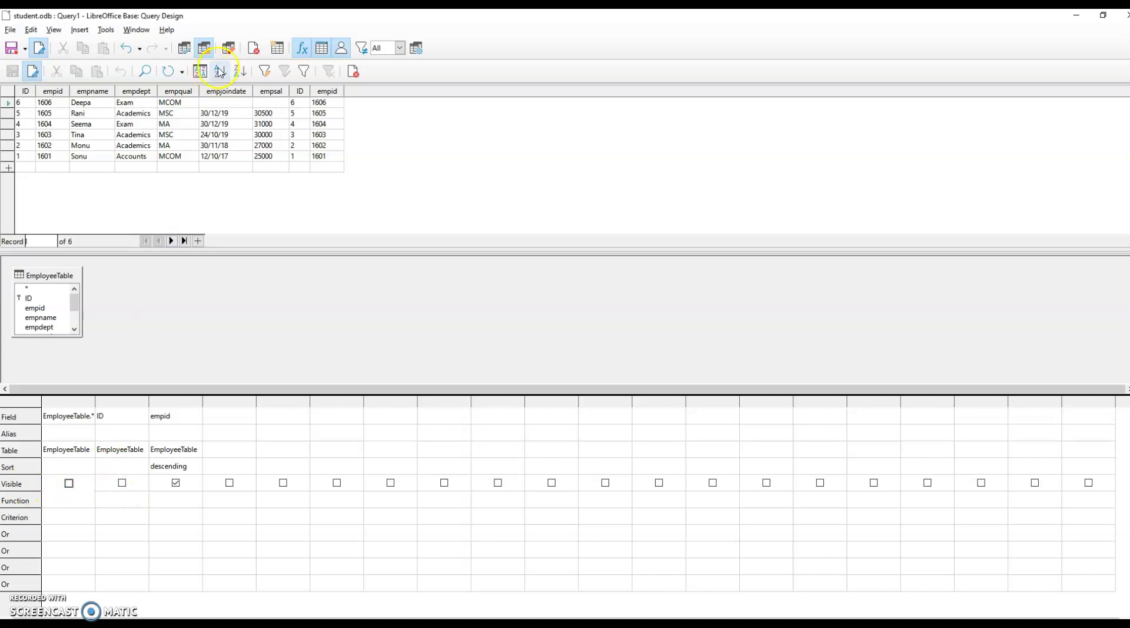
left_click(187, 54)
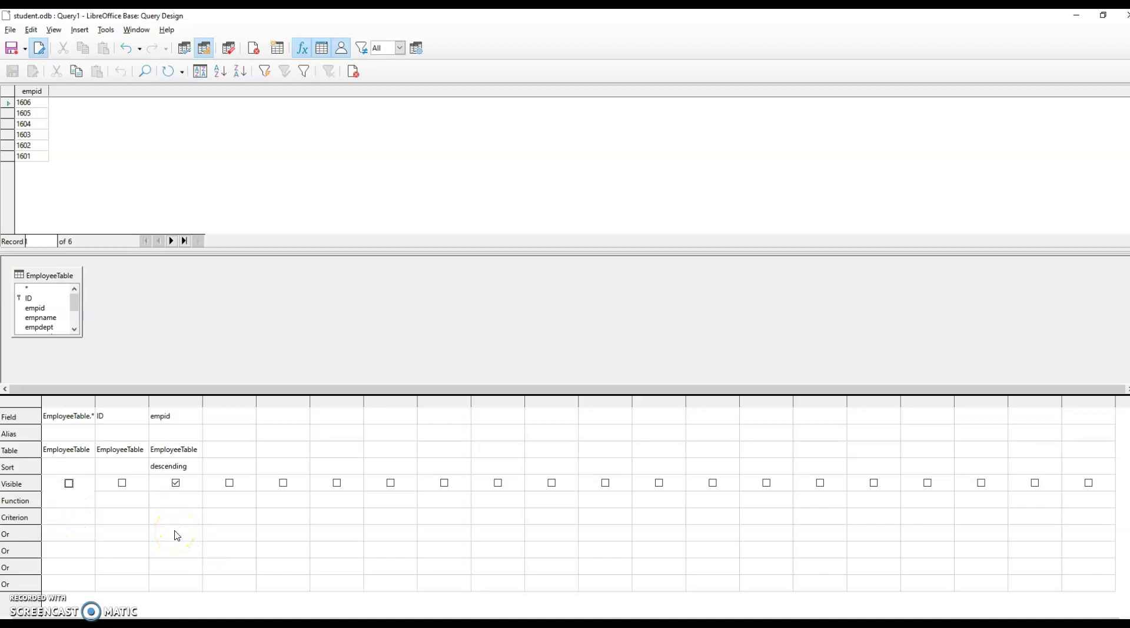
Review the functions available for the empid column, leaving it at no function.
left_click(194, 516)
left_click(196, 501)
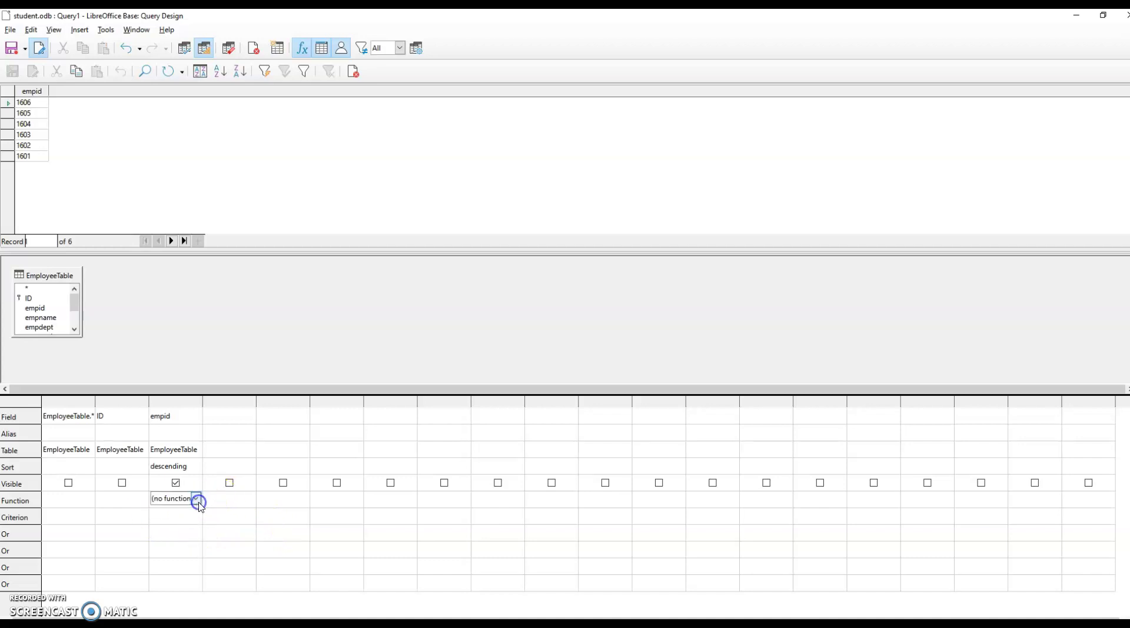
left_click(198, 500)
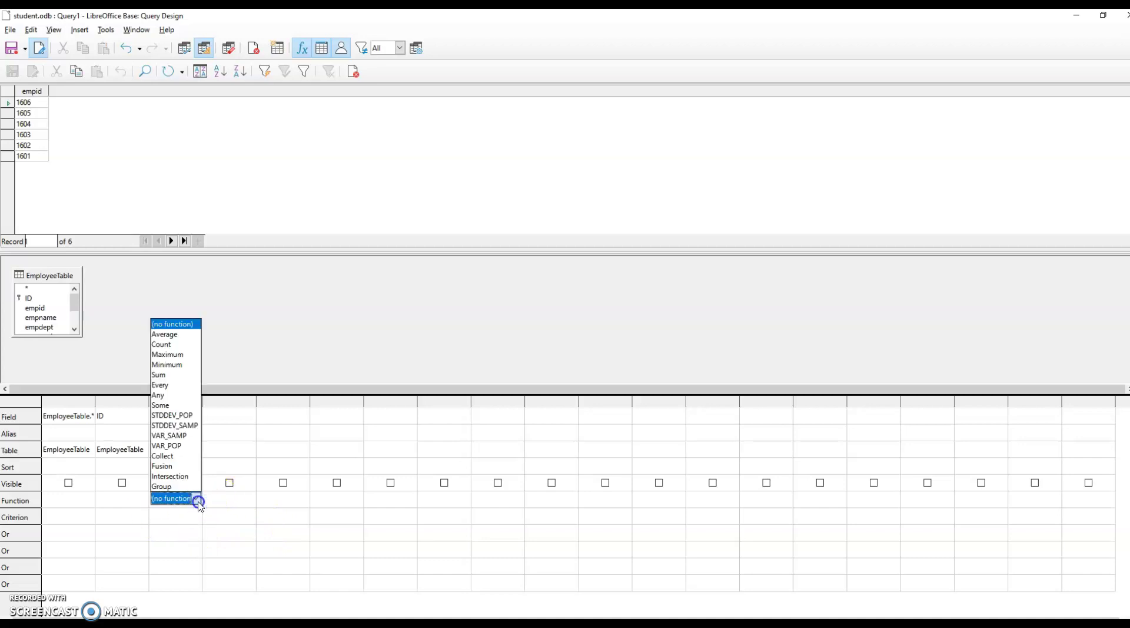
left_click(193, 369)
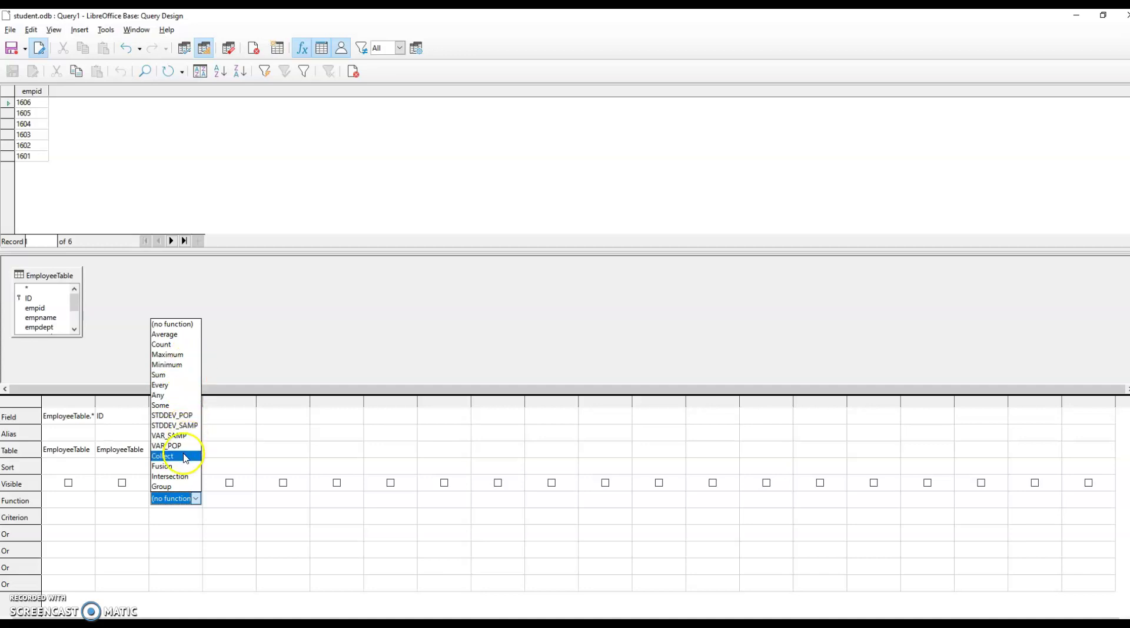
left_click(197, 499)
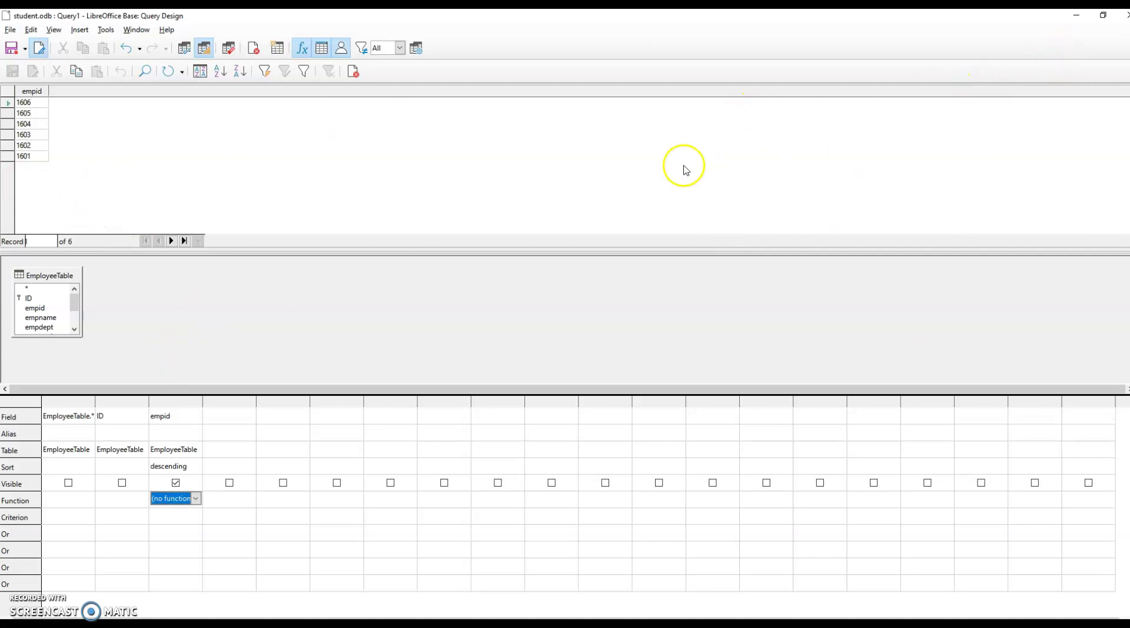
Start the Query Wizard from the main database window with EmployeeTable as the source table.
left_click(1075, 16)
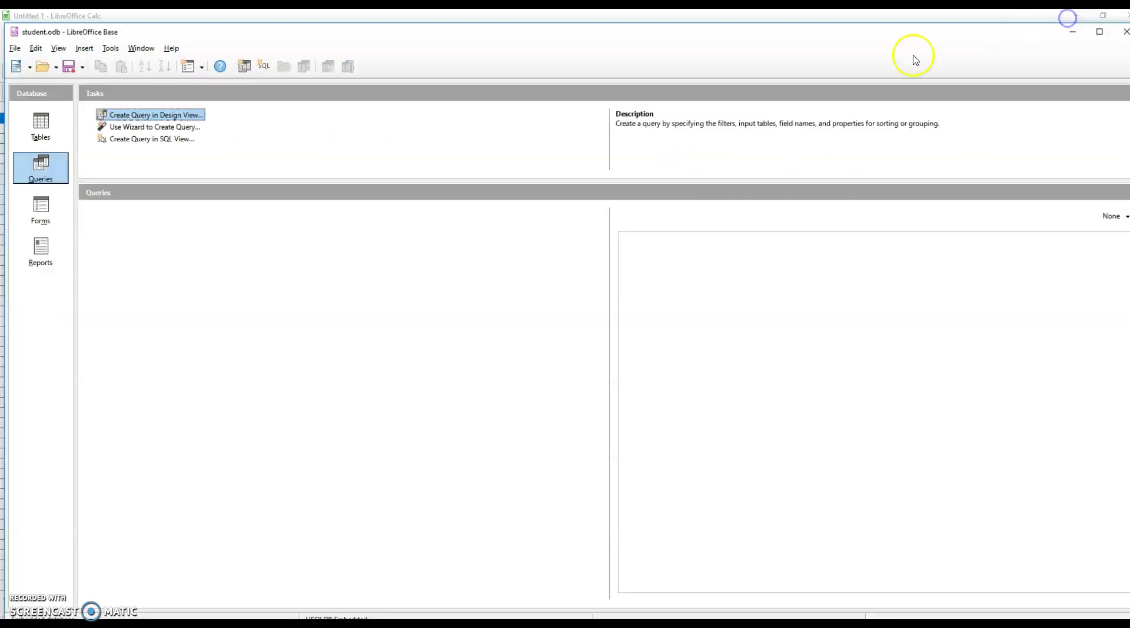
left_click(121, 128)
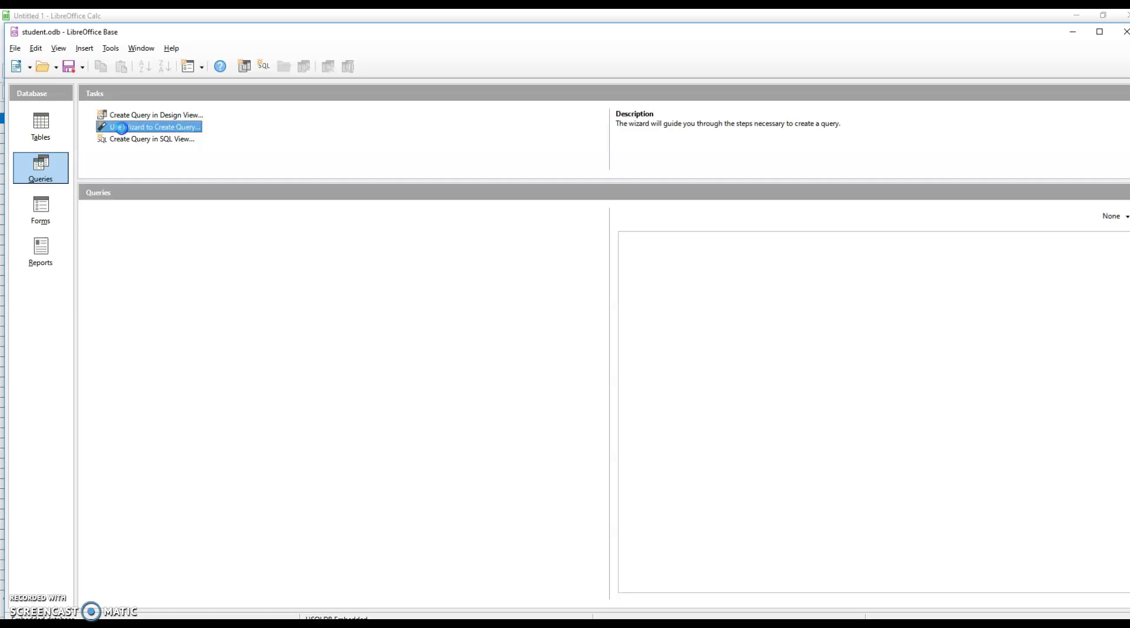
left_click(122, 129)
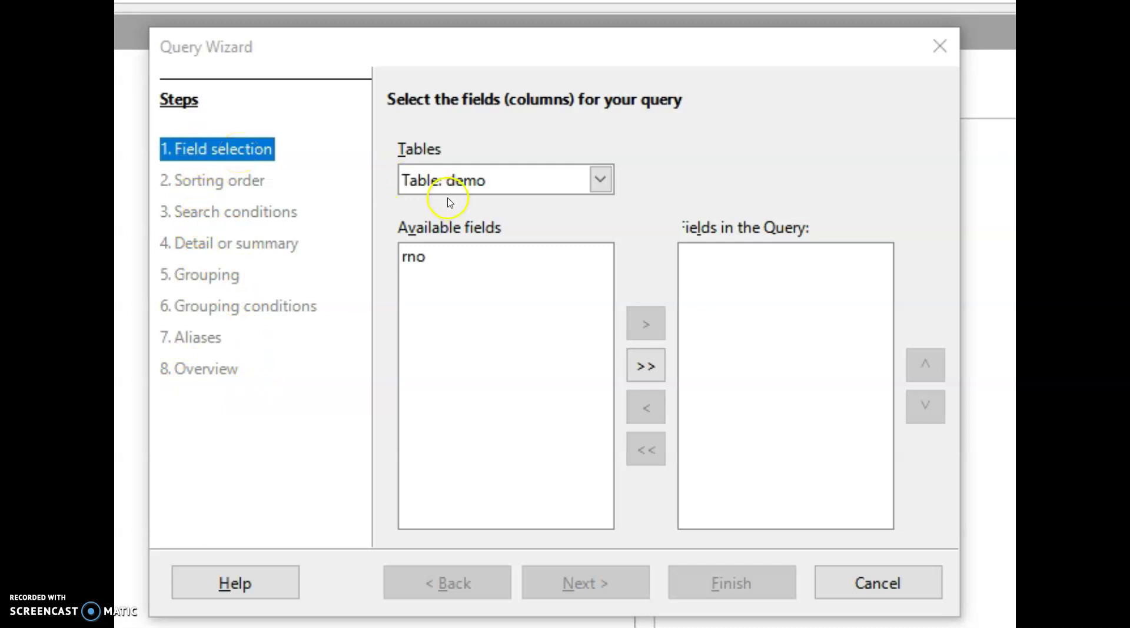
left_click(604, 182)
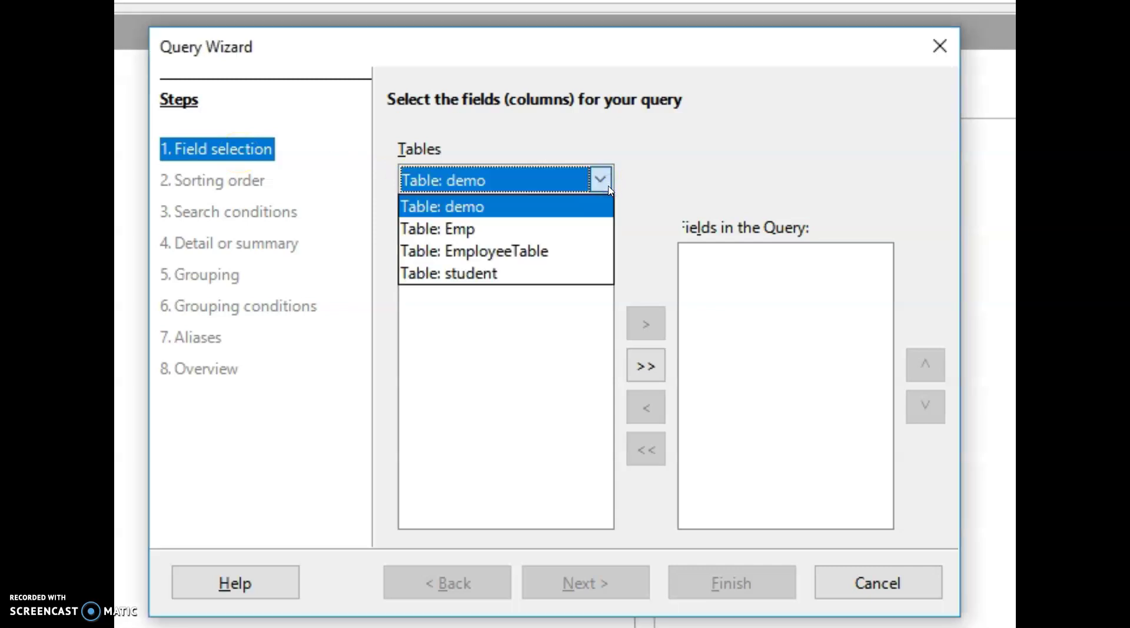
left_click(571, 254)
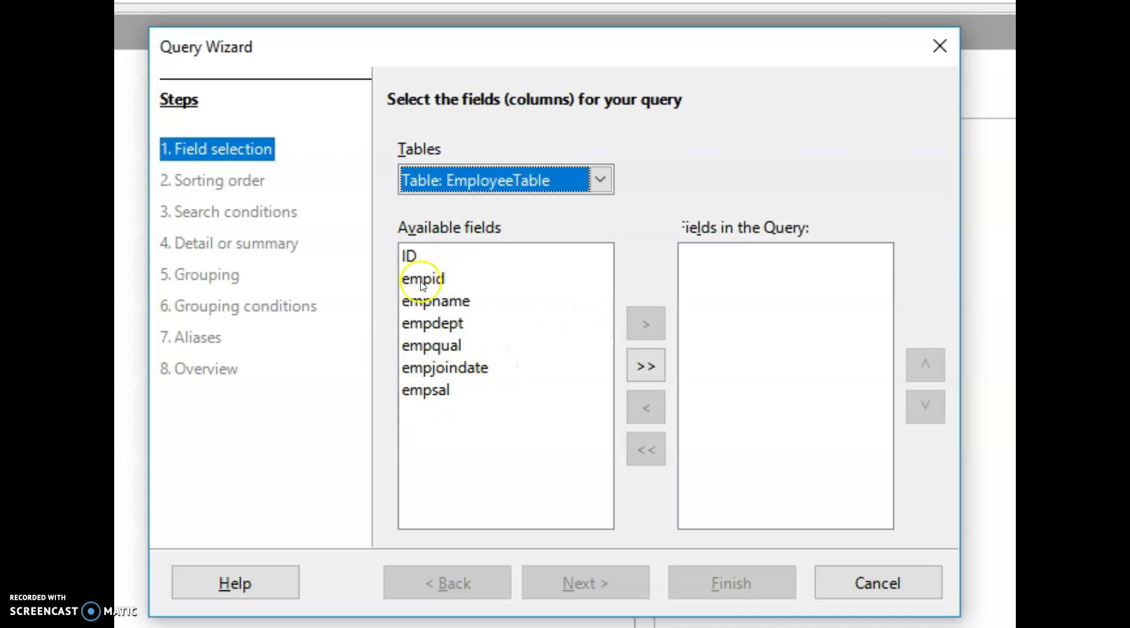
Try adding empid and all the other EmployeeTable fields to the query, and clear the chosen fields again.
left_click(421, 282)
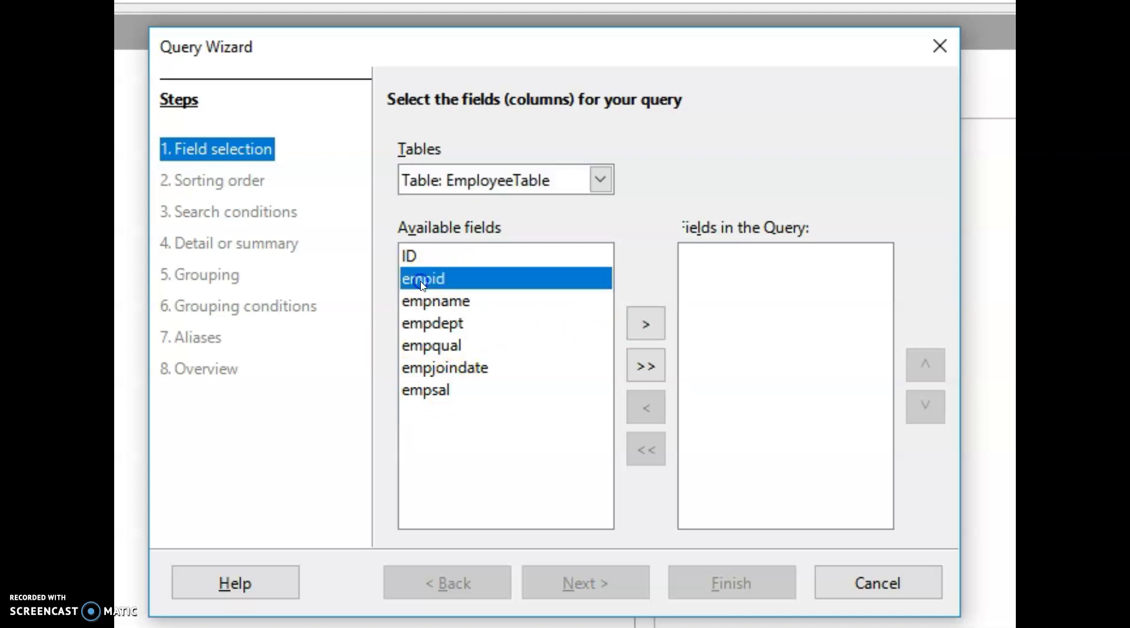
left_click(653, 327)
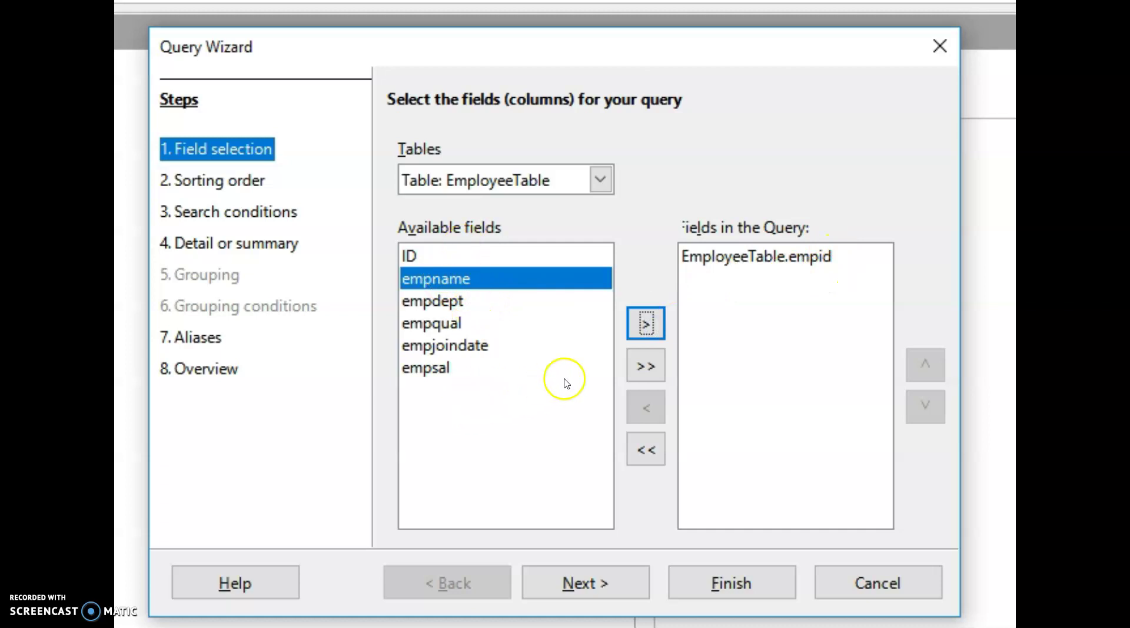
left_click(646, 366)
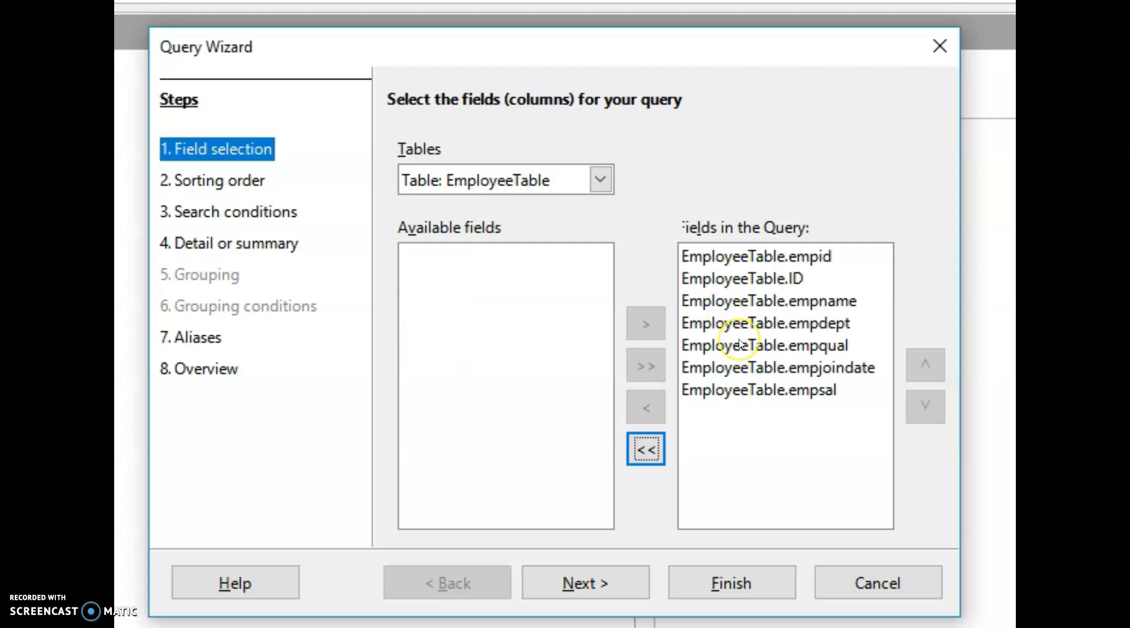
left_click(647, 456)
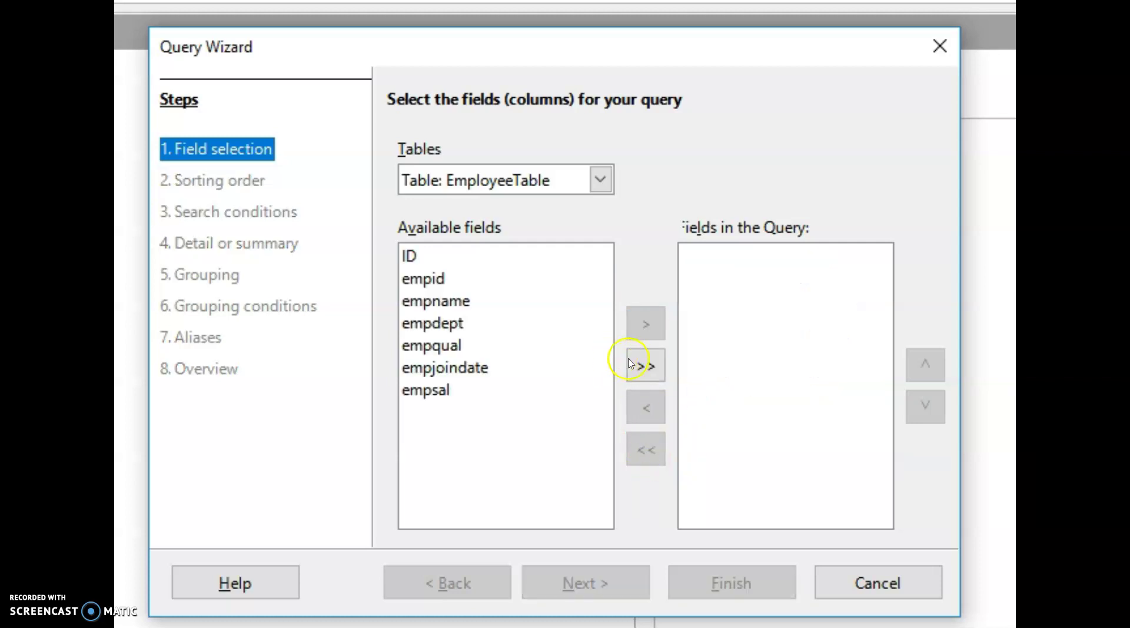
left_click(636, 364)
left_click(646, 456)
Add only the empdept field to the query and proceed past field selection.
left_click(448, 323)
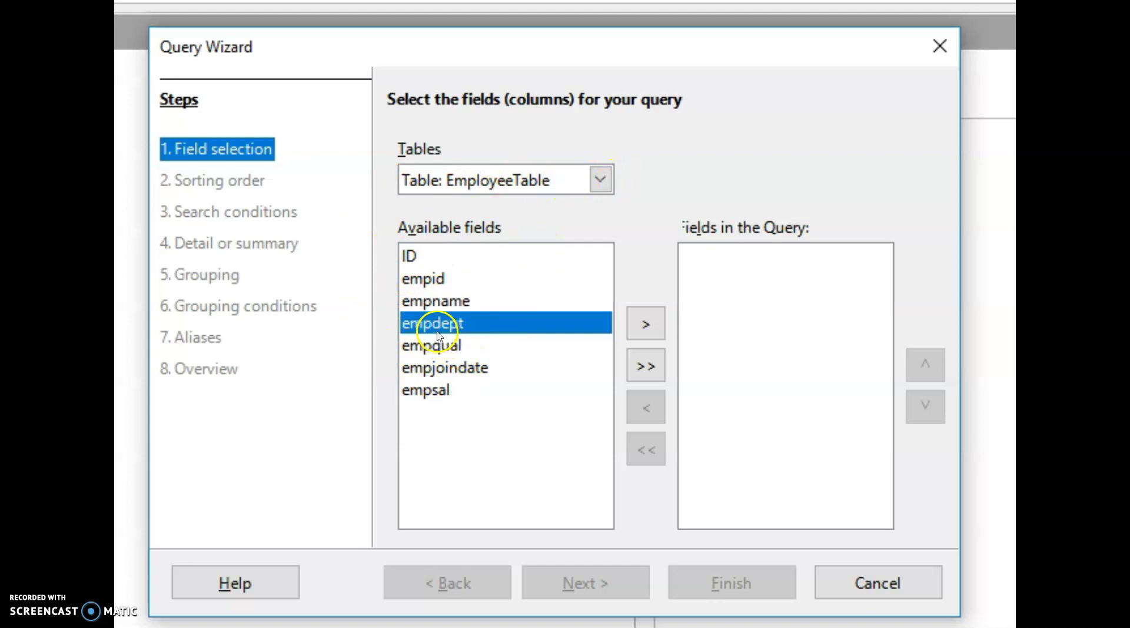
left_click(646, 324)
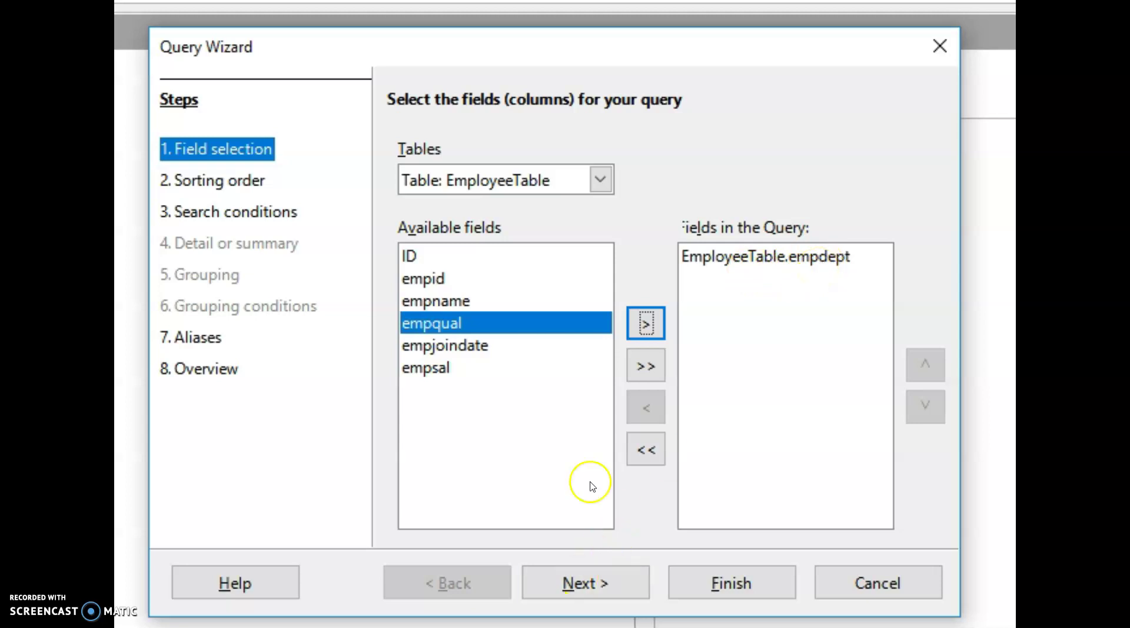
left_click(560, 575)
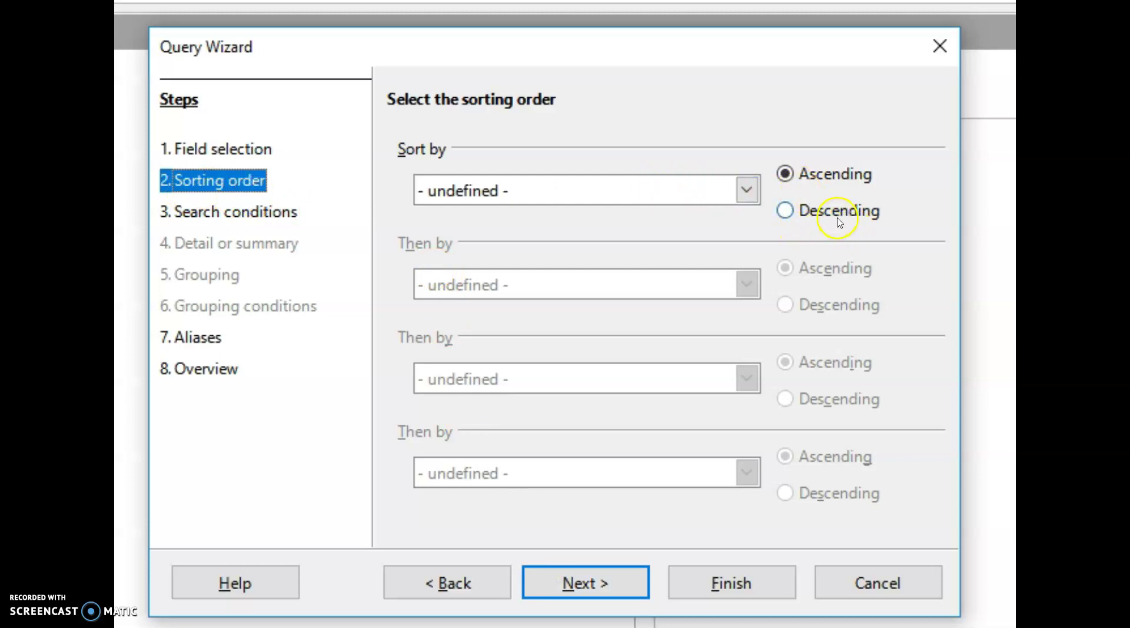
Define a search condition requiring EmployeeTable.empdept to be equal to Exam.
left_click(234, 212)
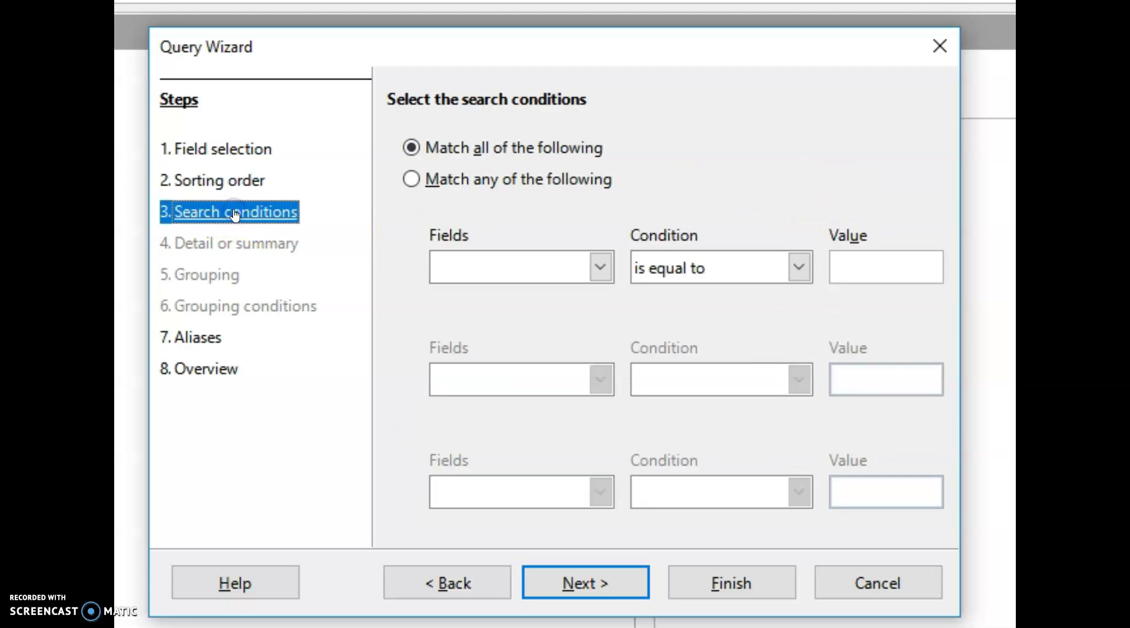
left_click(605, 269)
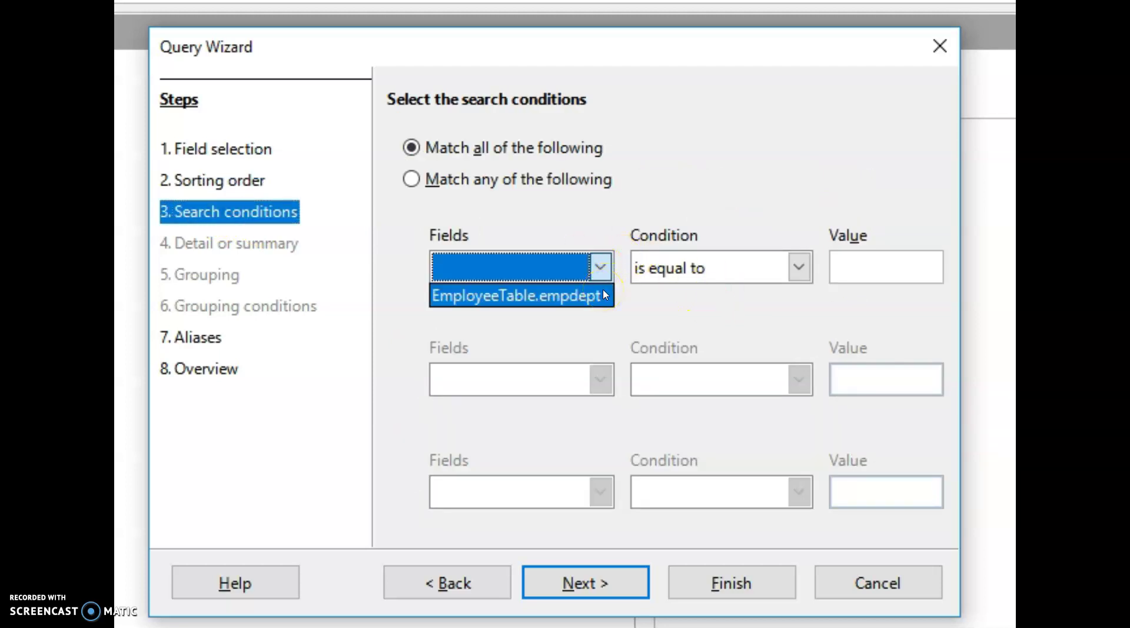
left_click(579, 299)
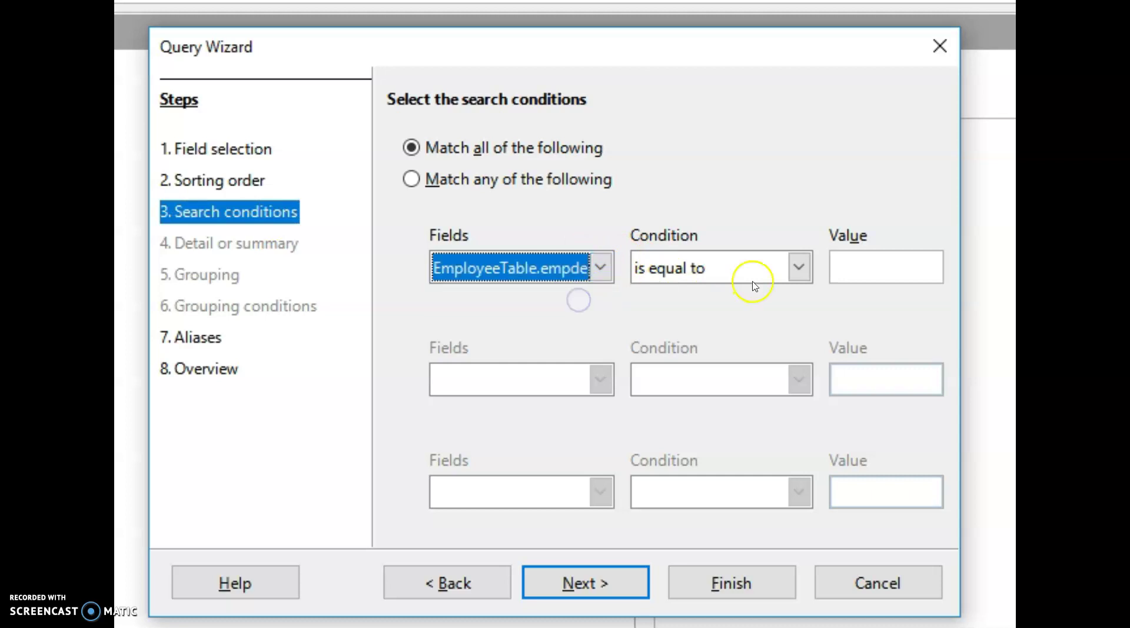
left_click(897, 269)
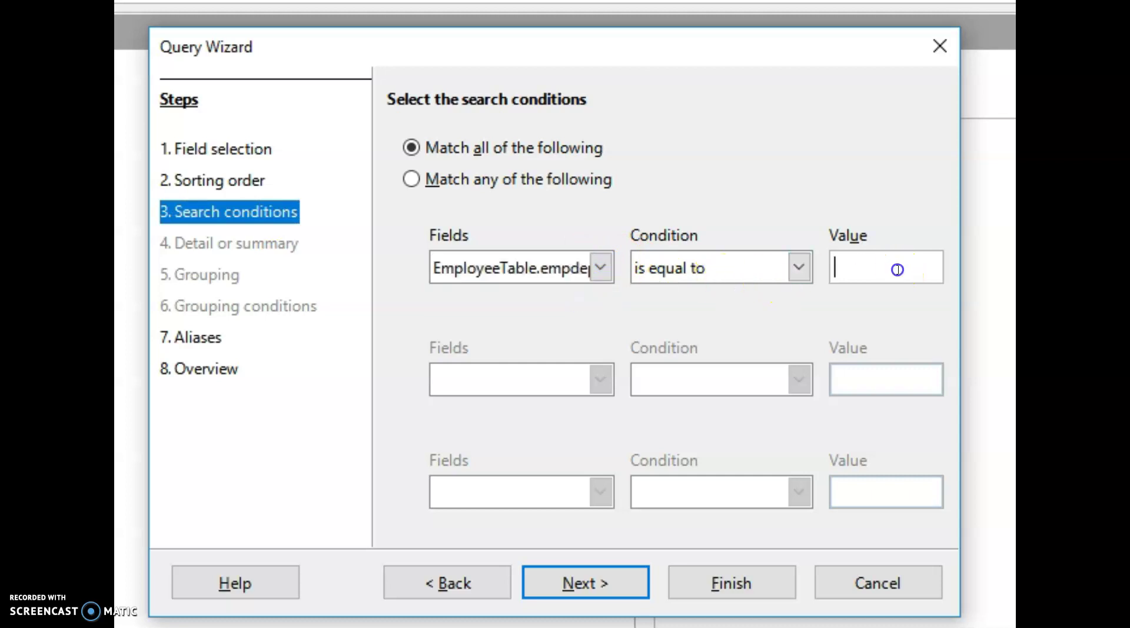
type("Exam")
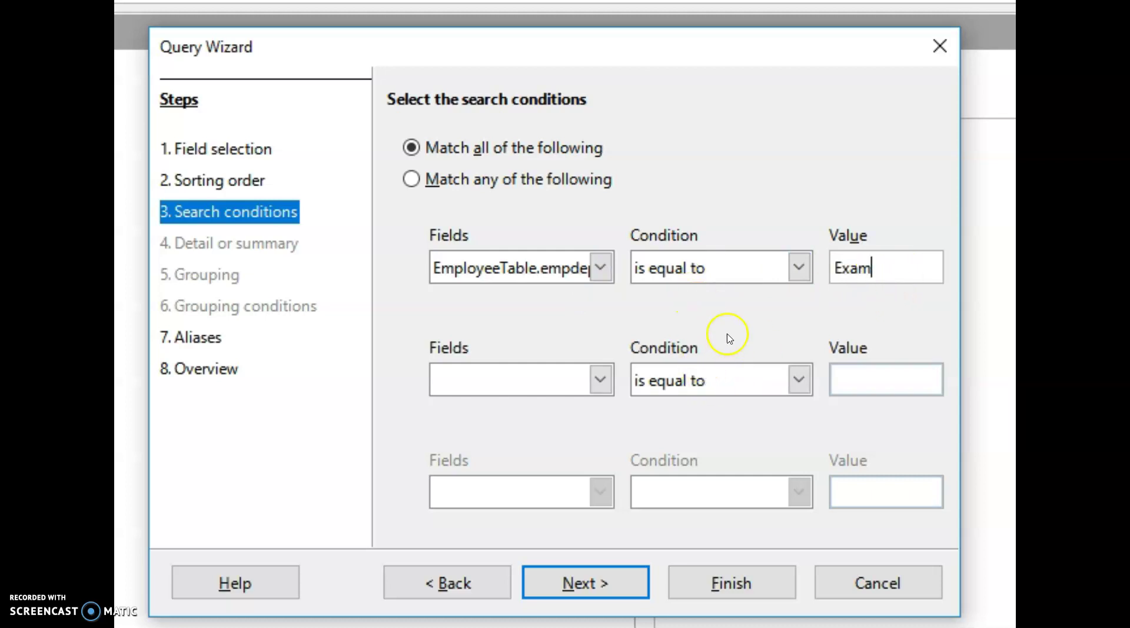
Keep the default alias and finish creating the query as Query_EmployeeTable with Display Query chosen.
left_click(591, 585)
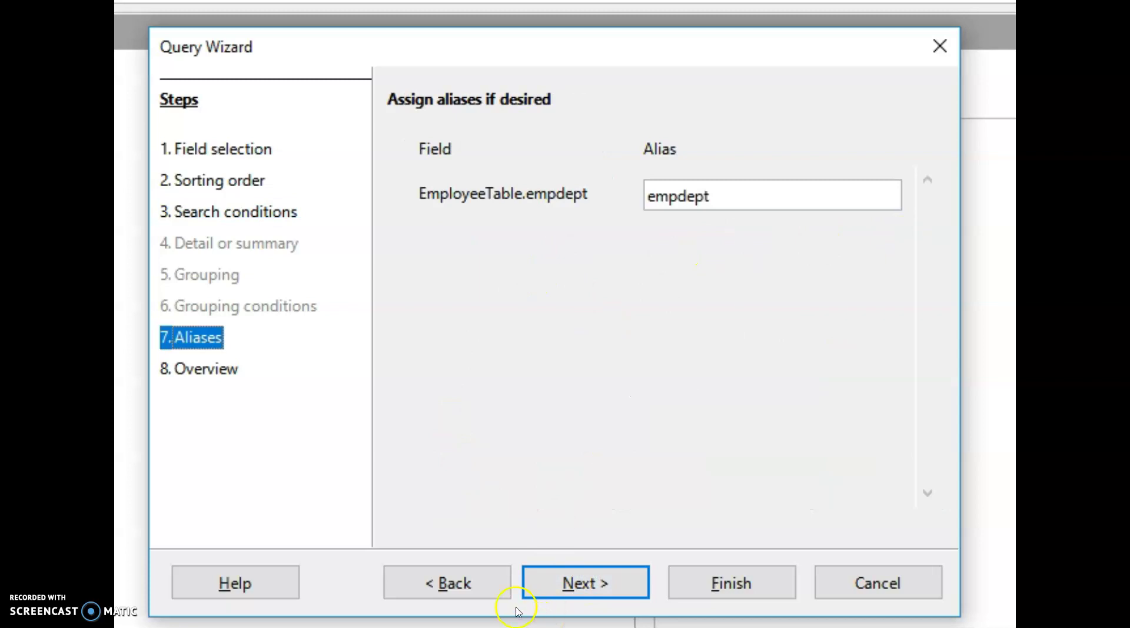
left_click(558, 583)
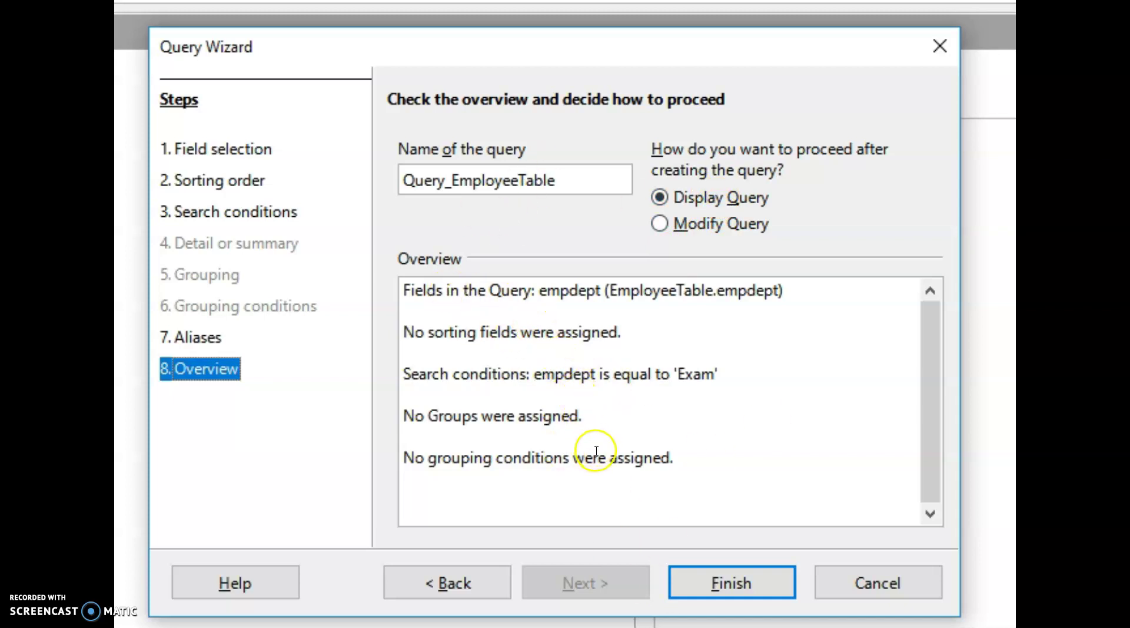
left_click(720, 585)
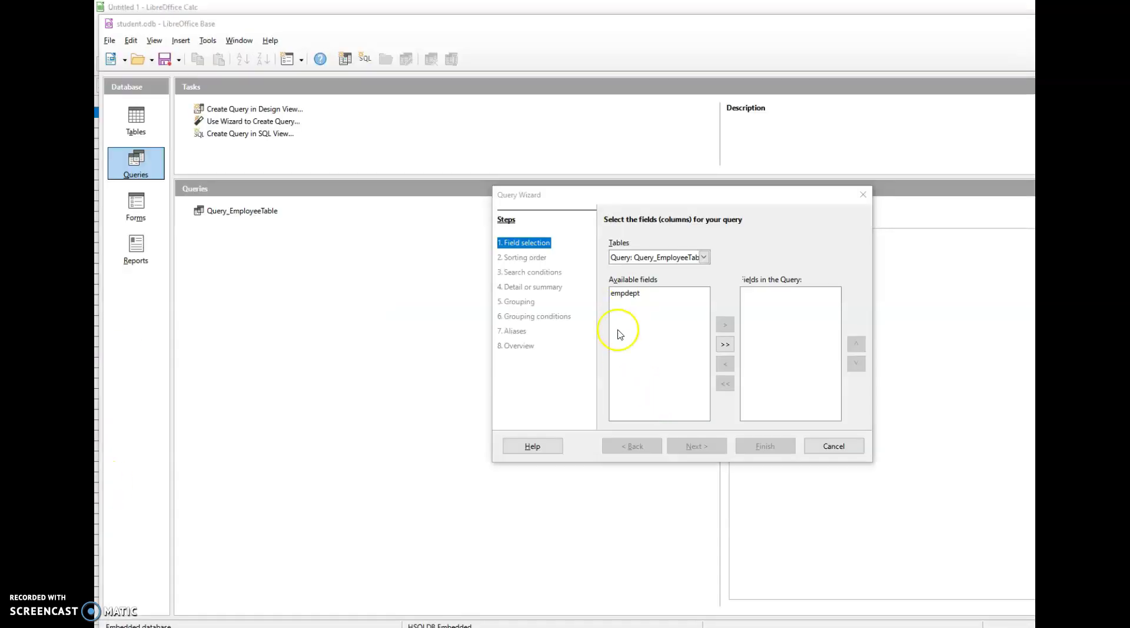
Choose Table: EmployeeTable as the source for the new wizard query.
left_click(705, 259)
left_click(700, 271)
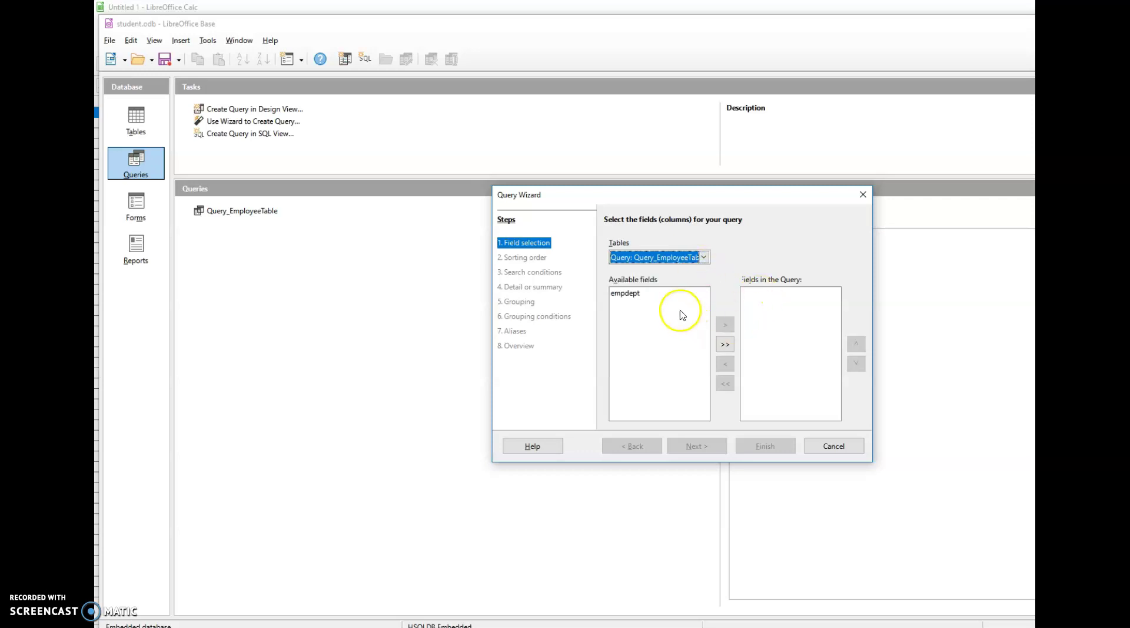
left_click(626, 294)
left_click(704, 258)
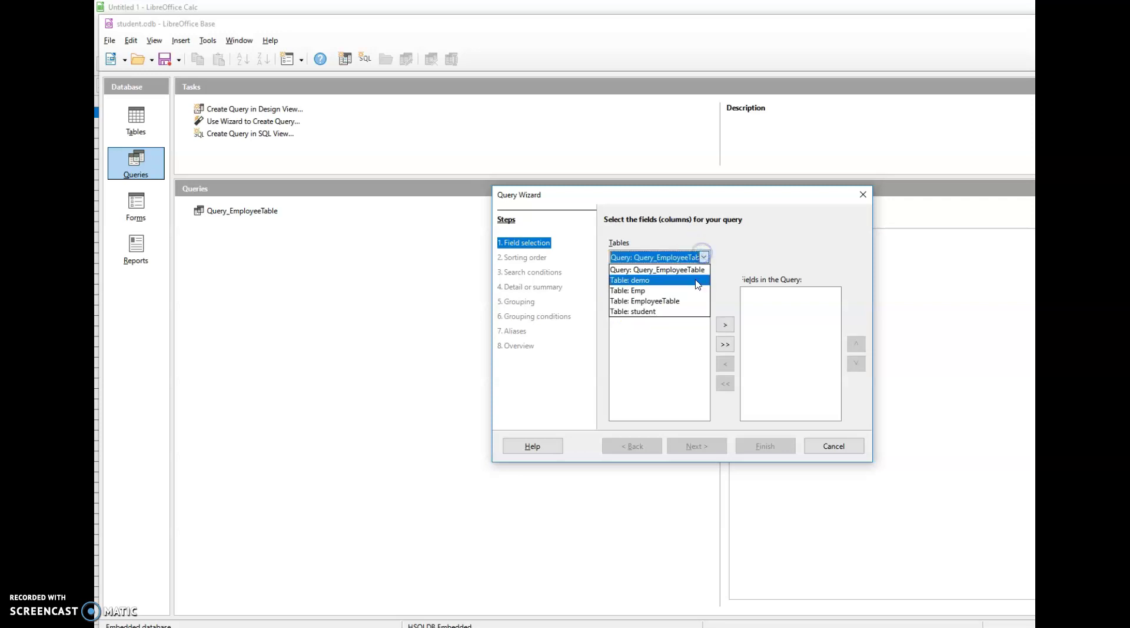
left_click(691, 303)
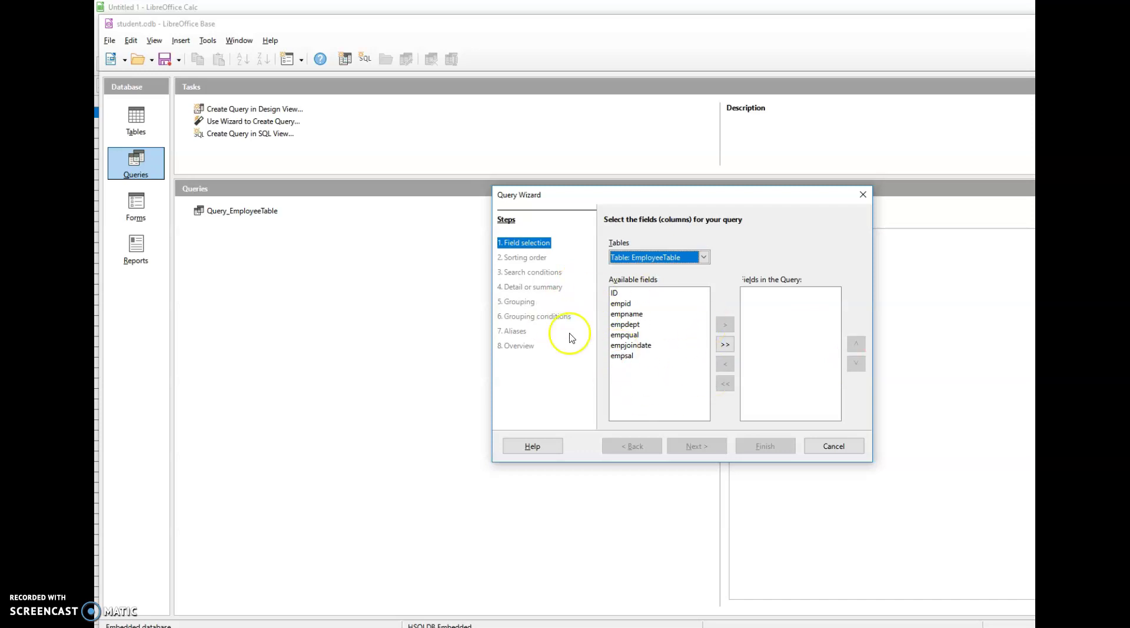
Add the empsal field and then the empname field from EmployeeTable to the query.
left_click(632, 362)
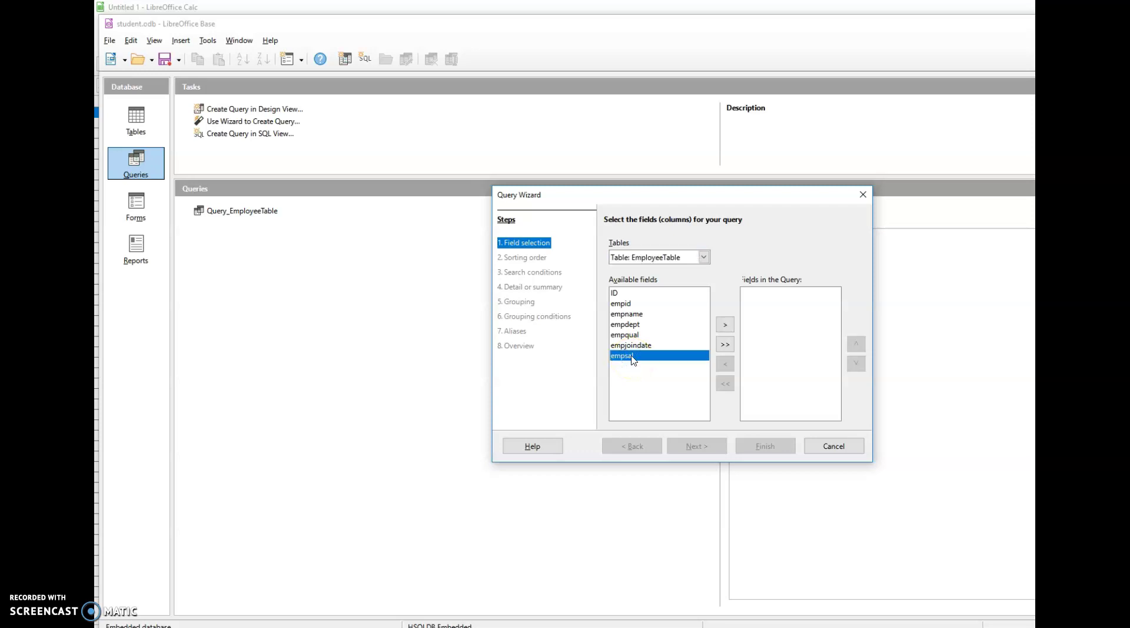
left_click(723, 327)
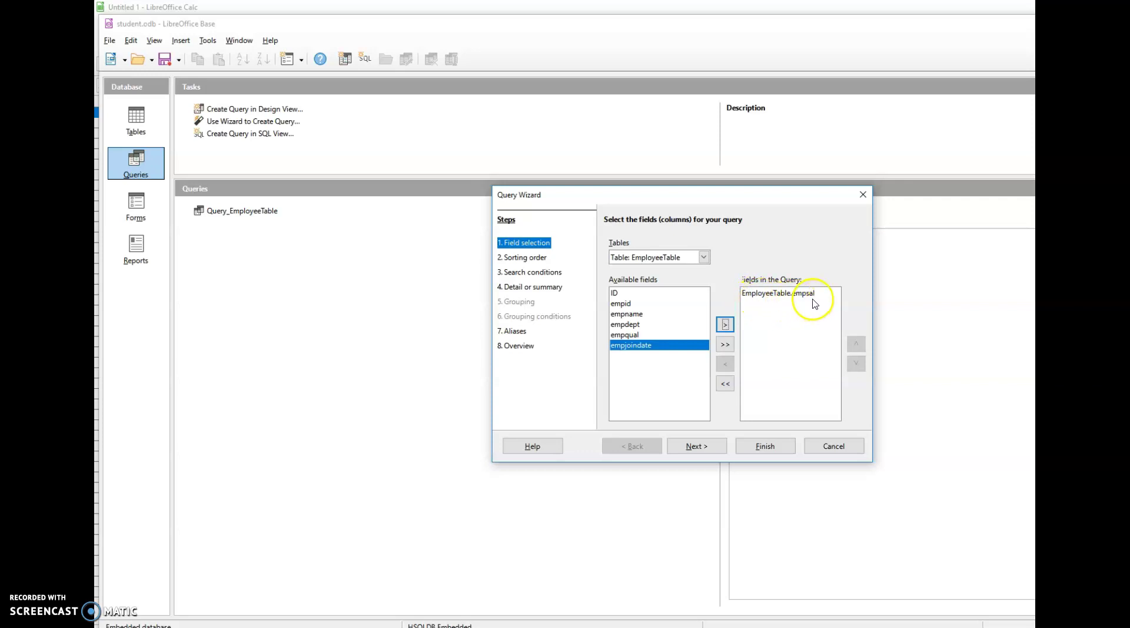
left_click(666, 313)
left_click(724, 325)
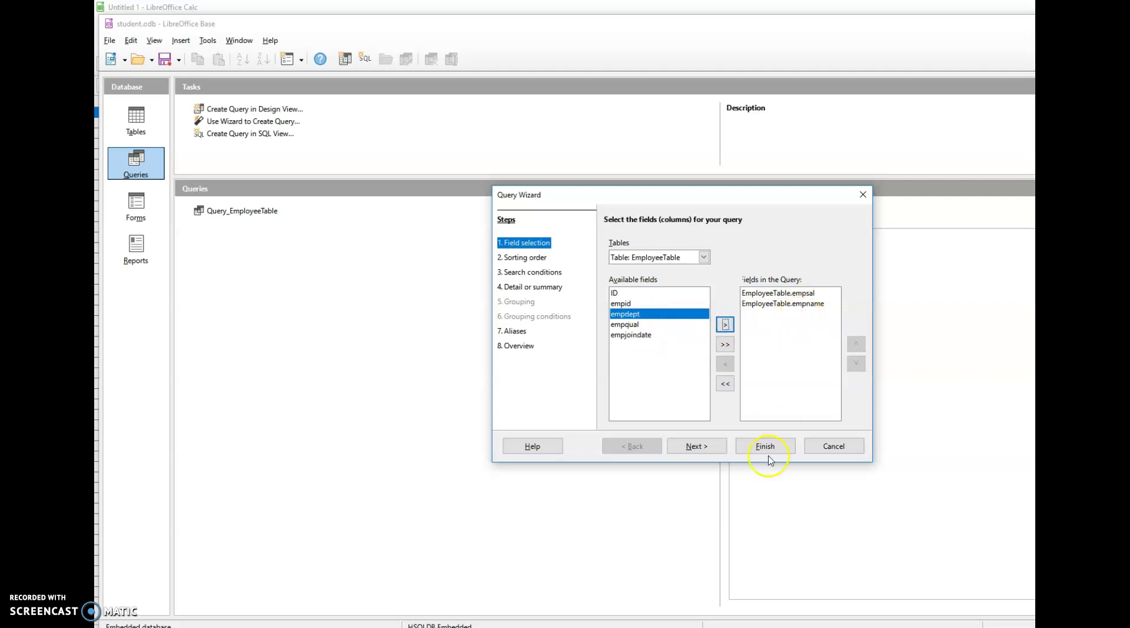
Keep the default sorting, search conditions, Detailed query type and aliases, and finish the query to display its records.
left_click(709, 452)
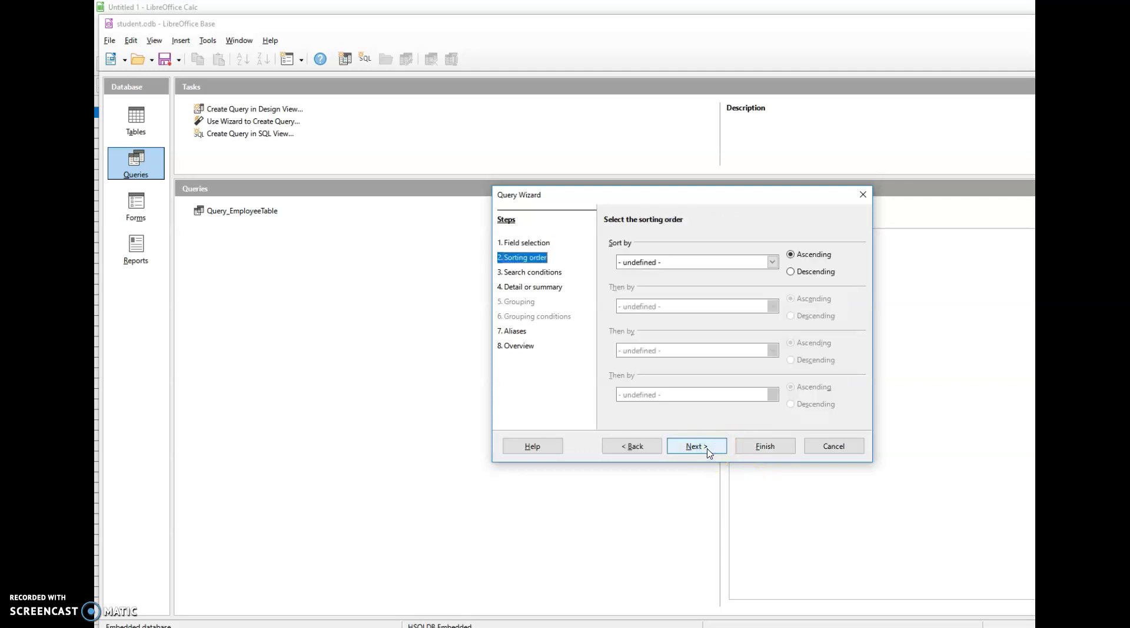
left_click(708, 446)
left_click(708, 446)
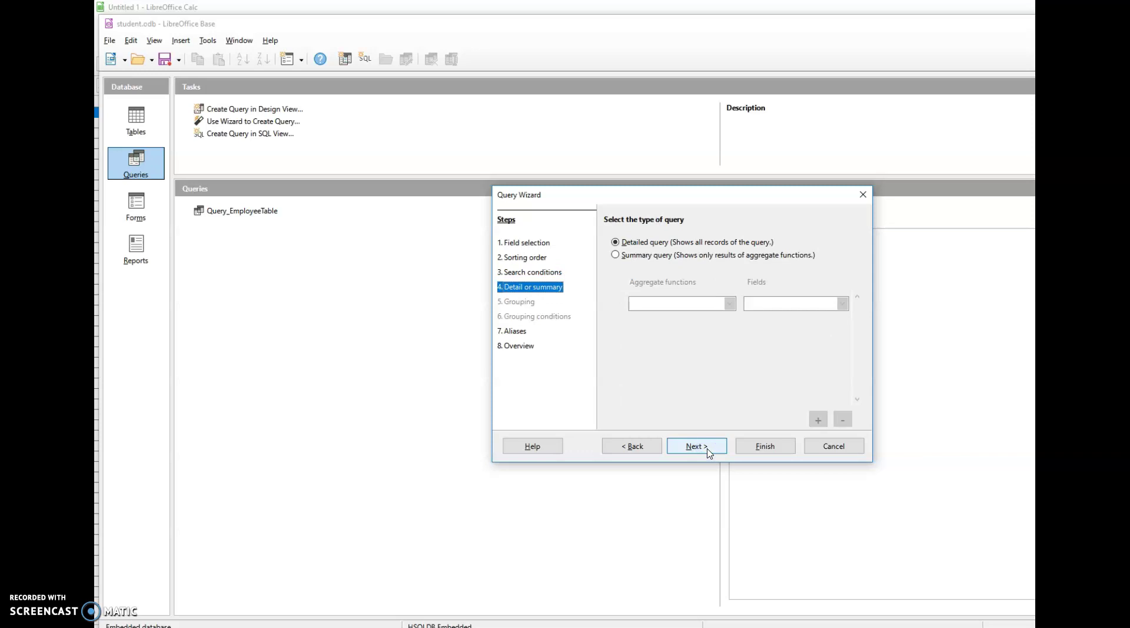
left_click(709, 452)
left_click(709, 452)
left_click(747, 447)
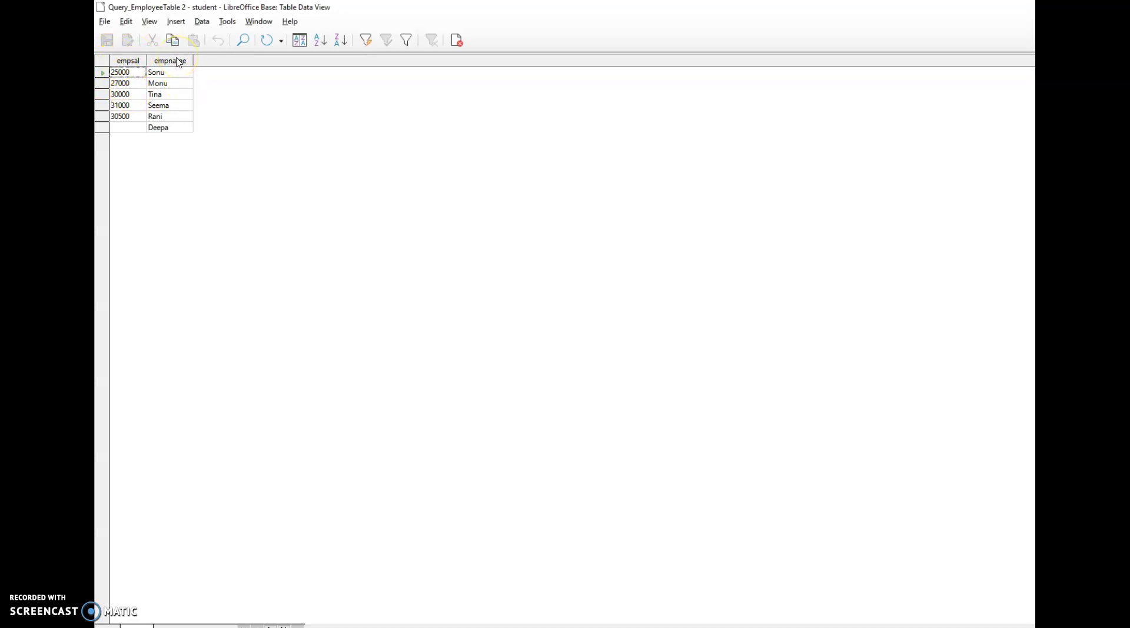
Close the query results and start another wizard query with Table: EmployeeTable as its source.
left_click(1023, 7)
left_click(249, 122)
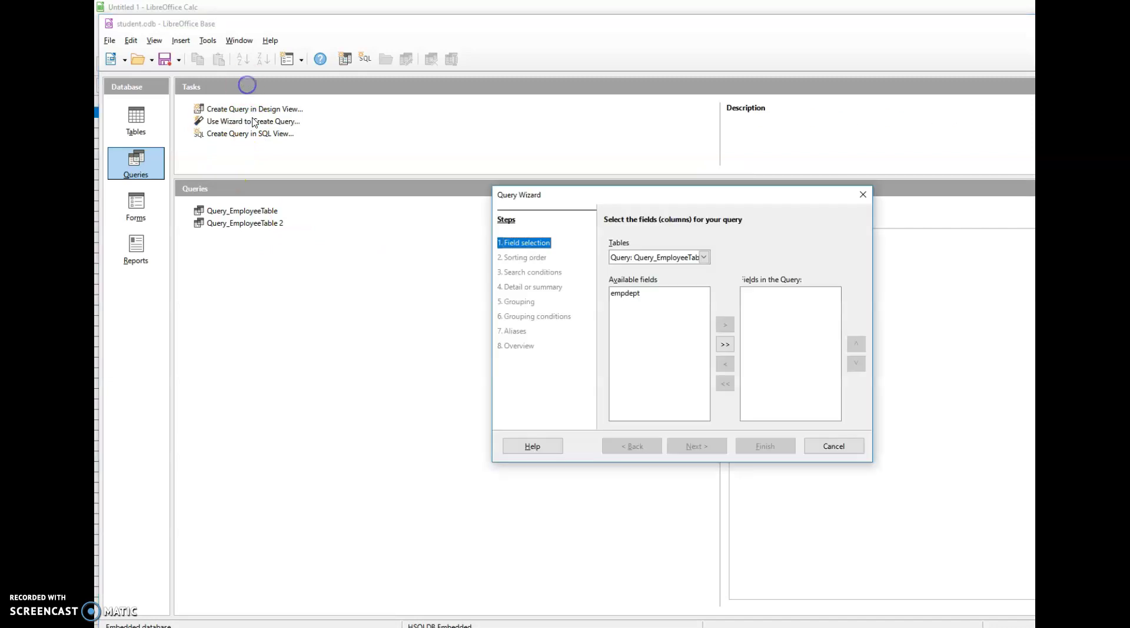
left_click(704, 257)
left_click(696, 308)
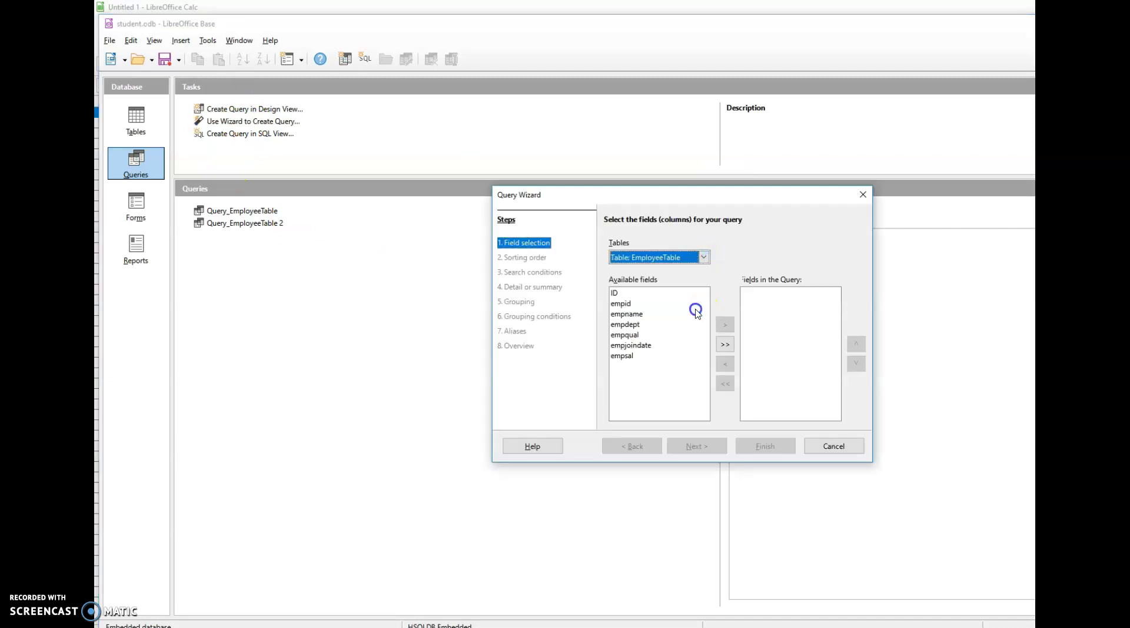
Add the empname and empdept fields from EmployeeTable to the query.
left_click(635, 315)
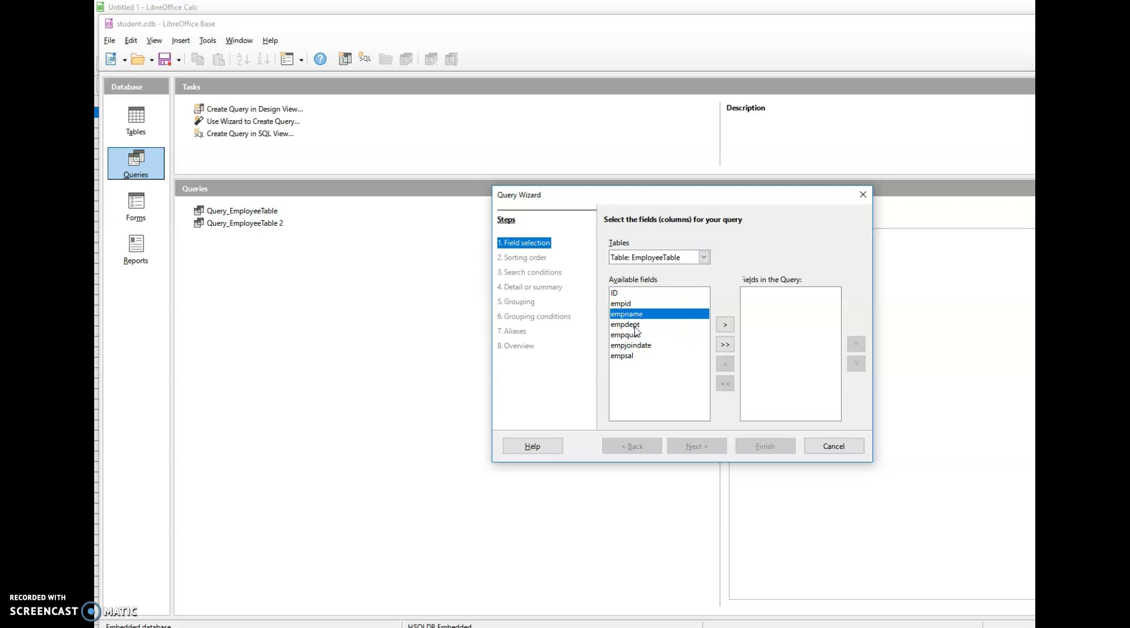
left_click(635, 325)
left_click(635, 314)
left_click(725, 325)
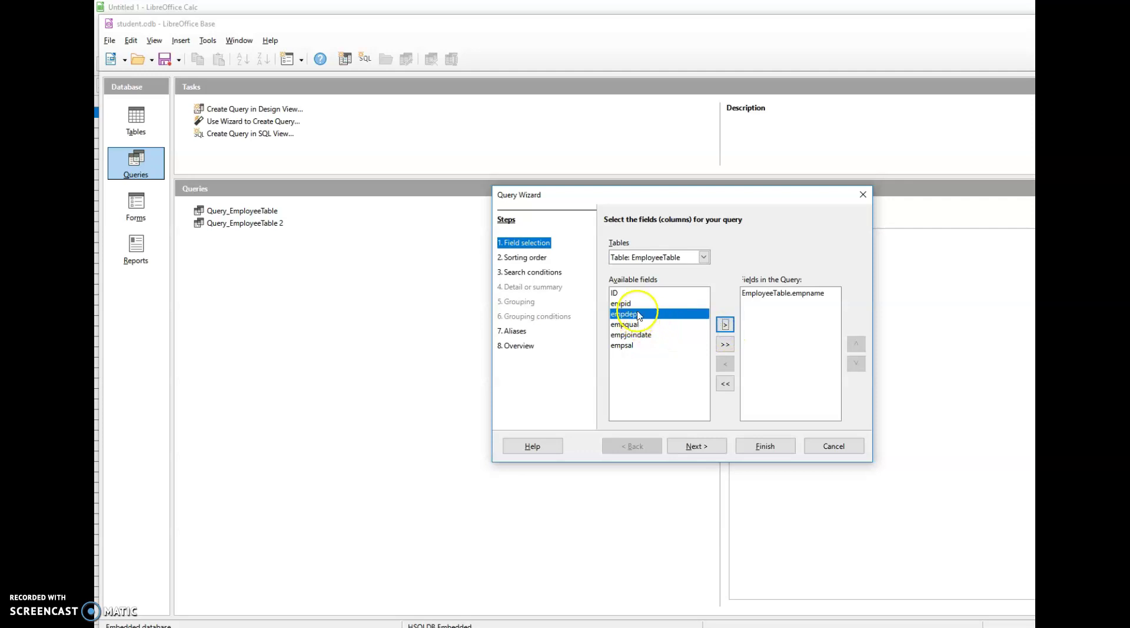
left_click(725, 324)
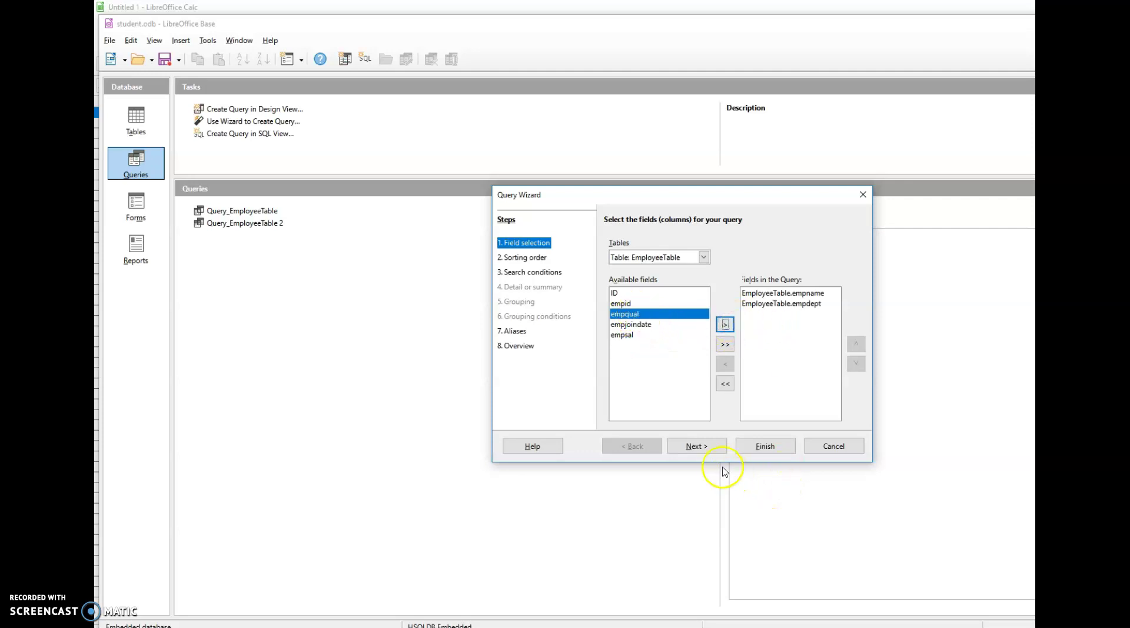
Leave sorting and search conditions undefined, keep the empname and empdept aliases, and finish the query.
left_click(696, 446)
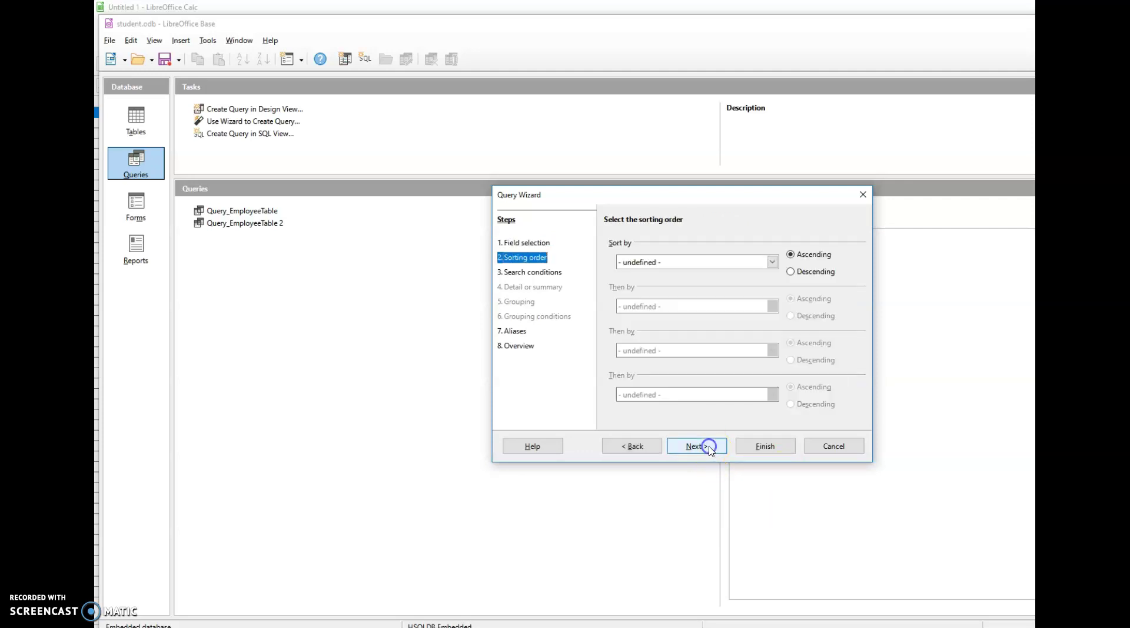
left_click(709, 448)
left_click(709, 449)
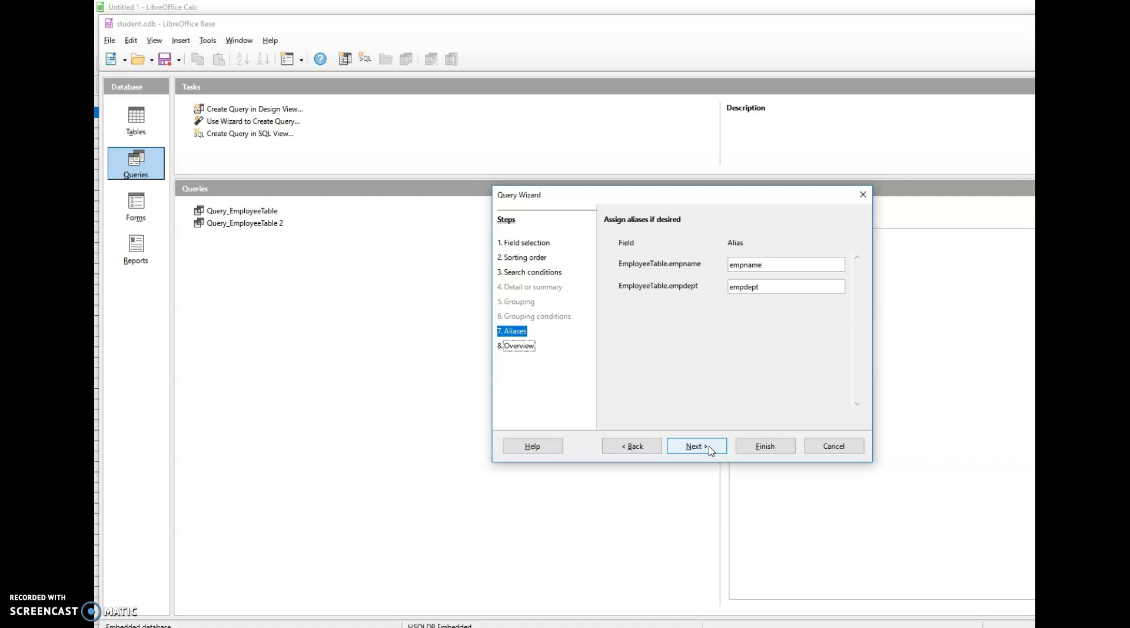
left_click(767, 447)
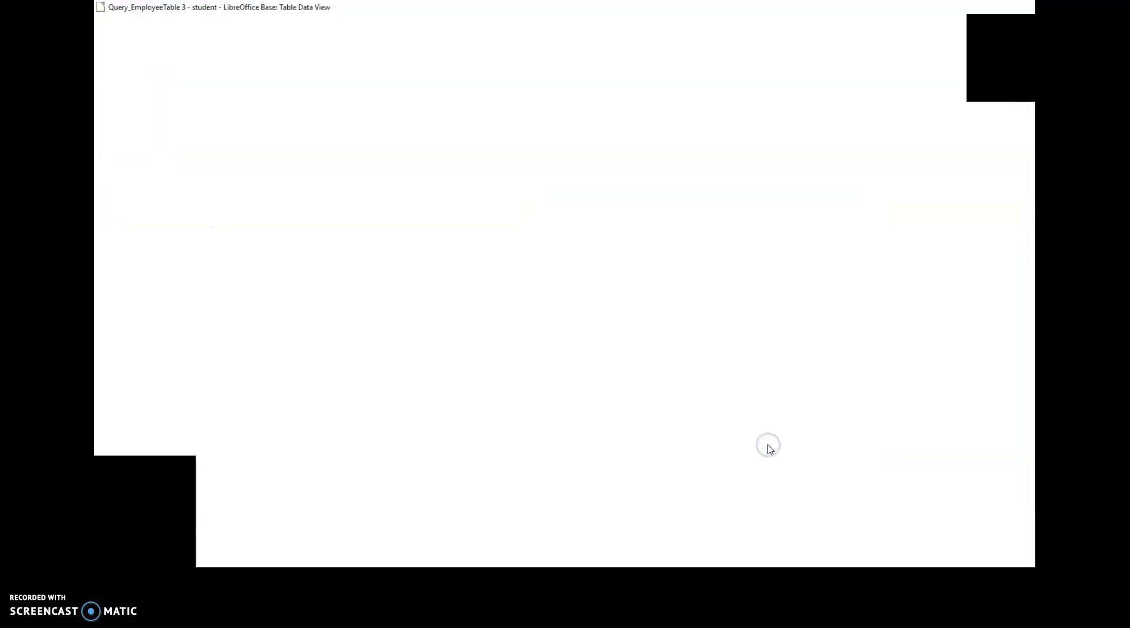